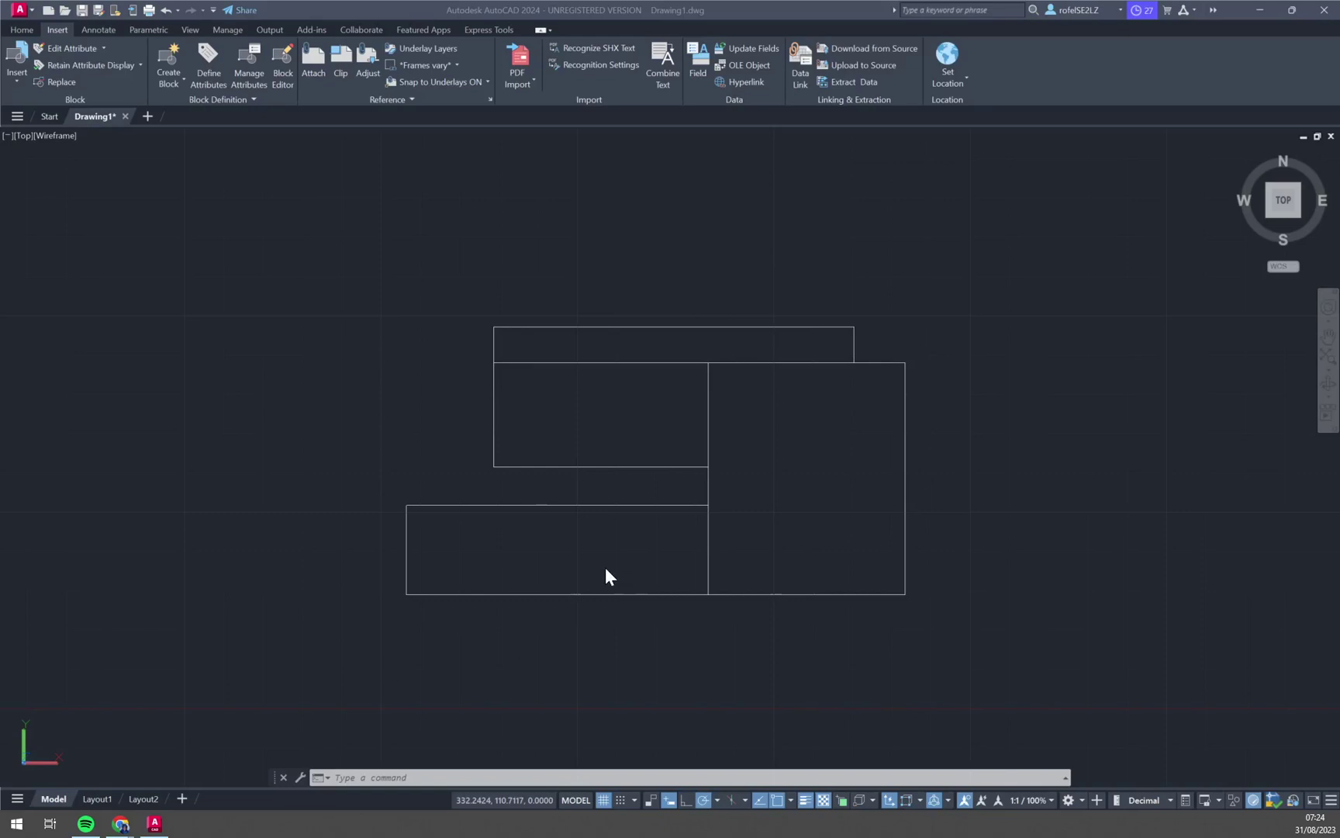
- Window-select the rectangles, then move the UCS origin to the lower-left corner
left_click(394, 299)
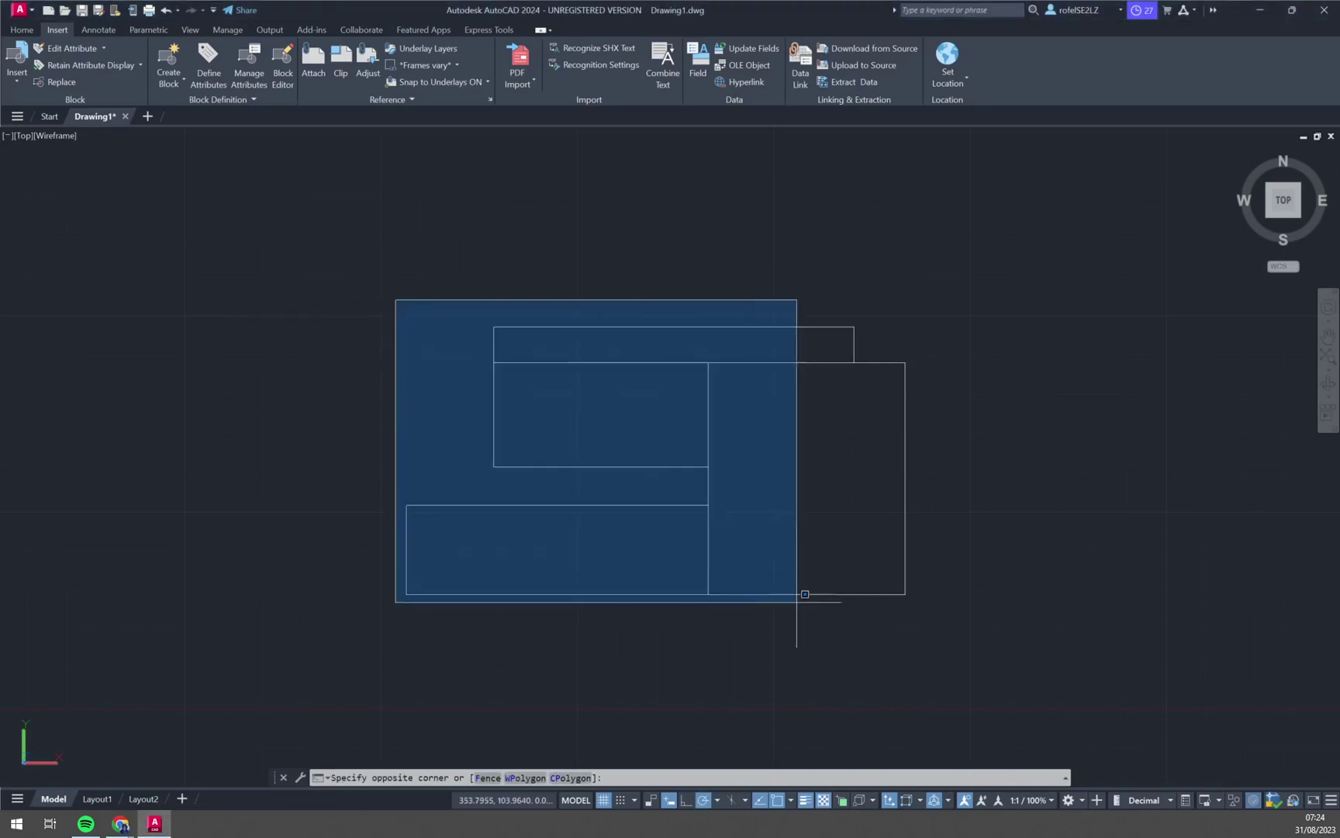
left_click(988, 694)
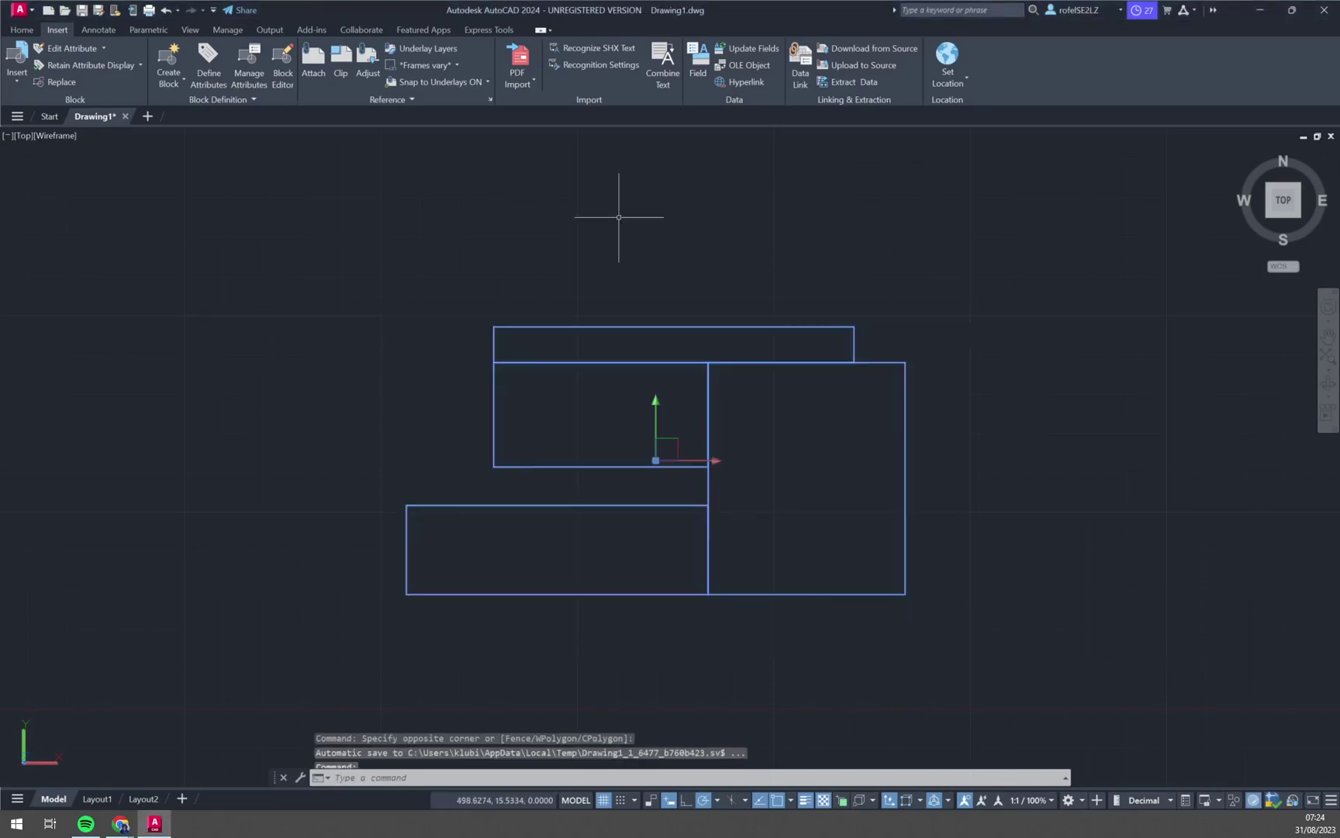
scroll(800, 276, "down", 4)
scroll(789, 370, "up", 5)
middle_click_drag(758, 295, 705, 422)
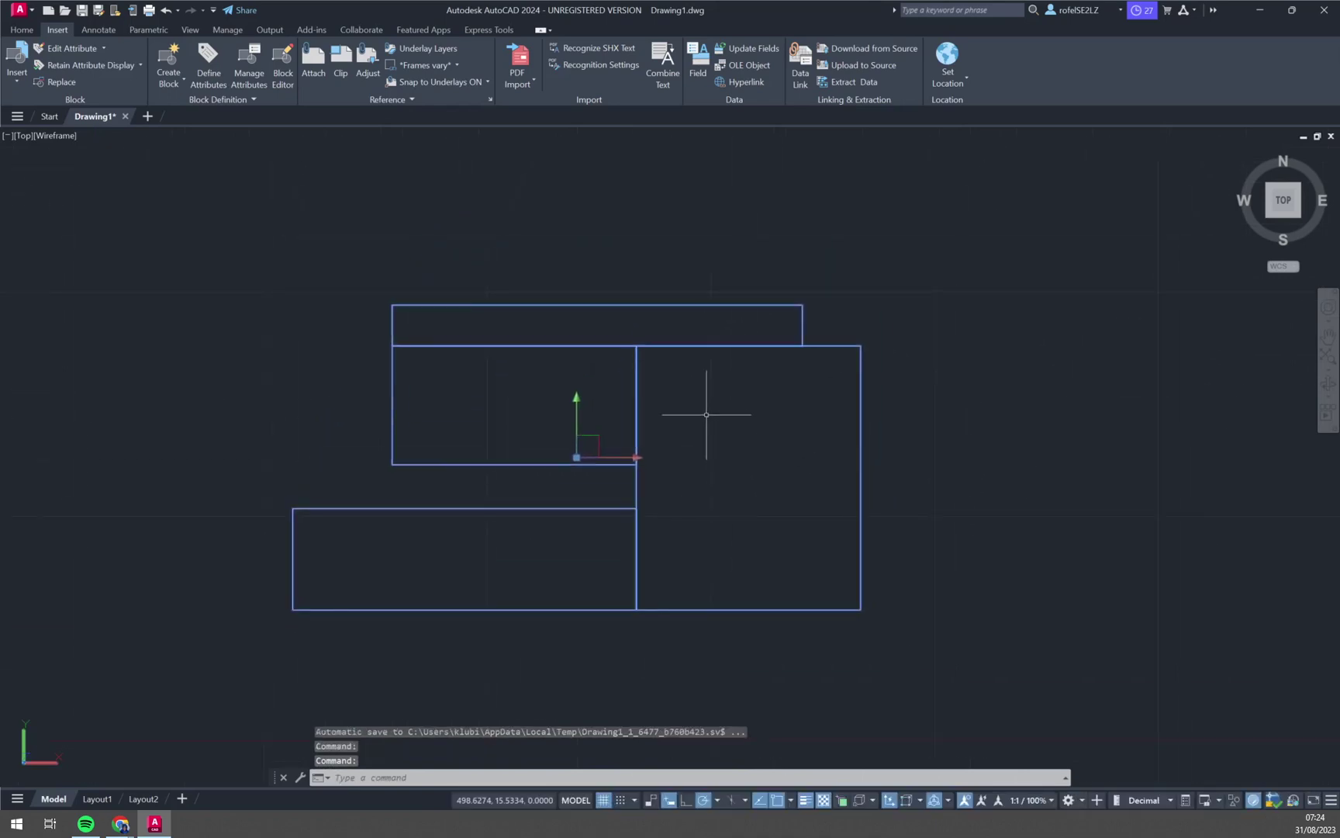
scroll(700, 413, "down", 2)
scroll(694, 422, "up", 2)
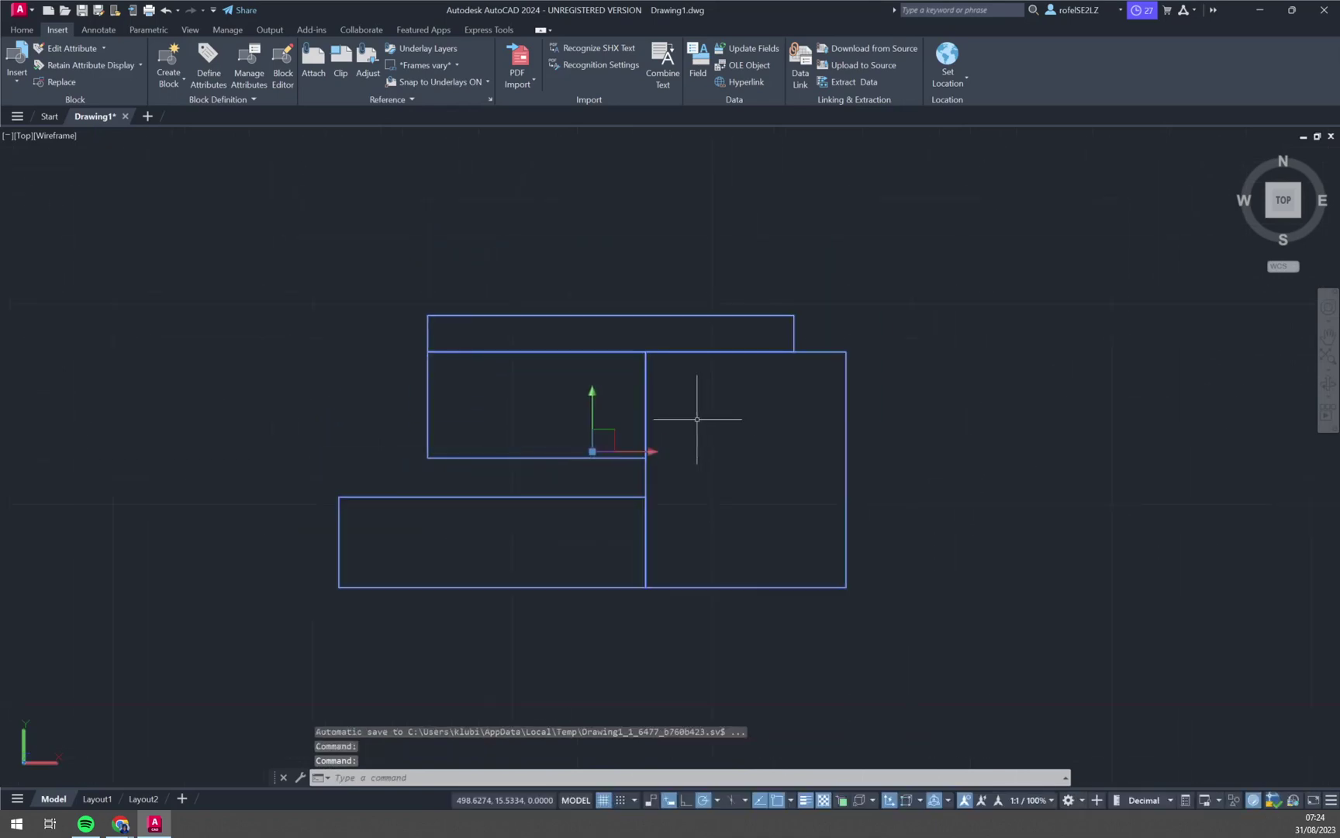
left_click(593, 451)
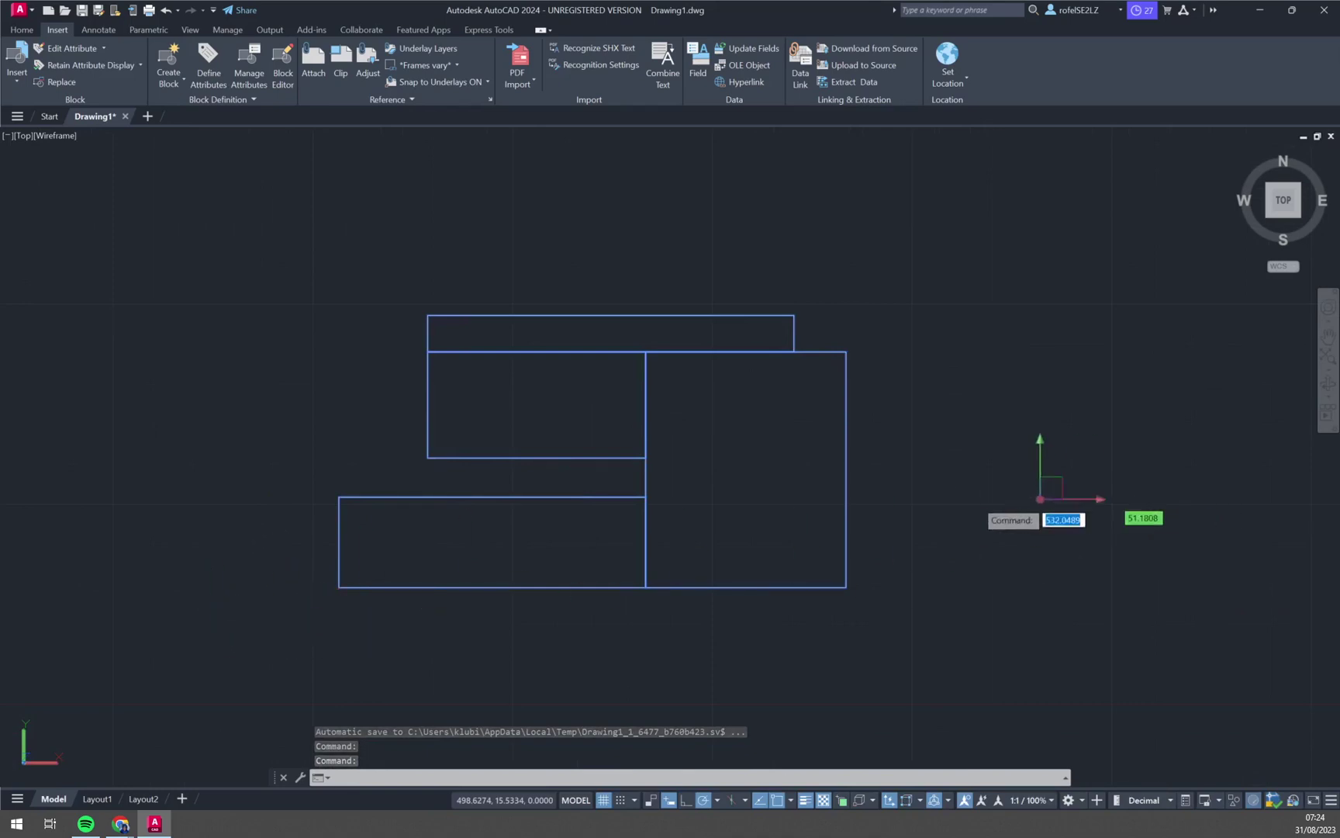
left_click(197, 632)
- Drag a selection window that catches nothing, then cancel the selection
scroll(807, 497, "down", 2)
left_click(1006, 488)
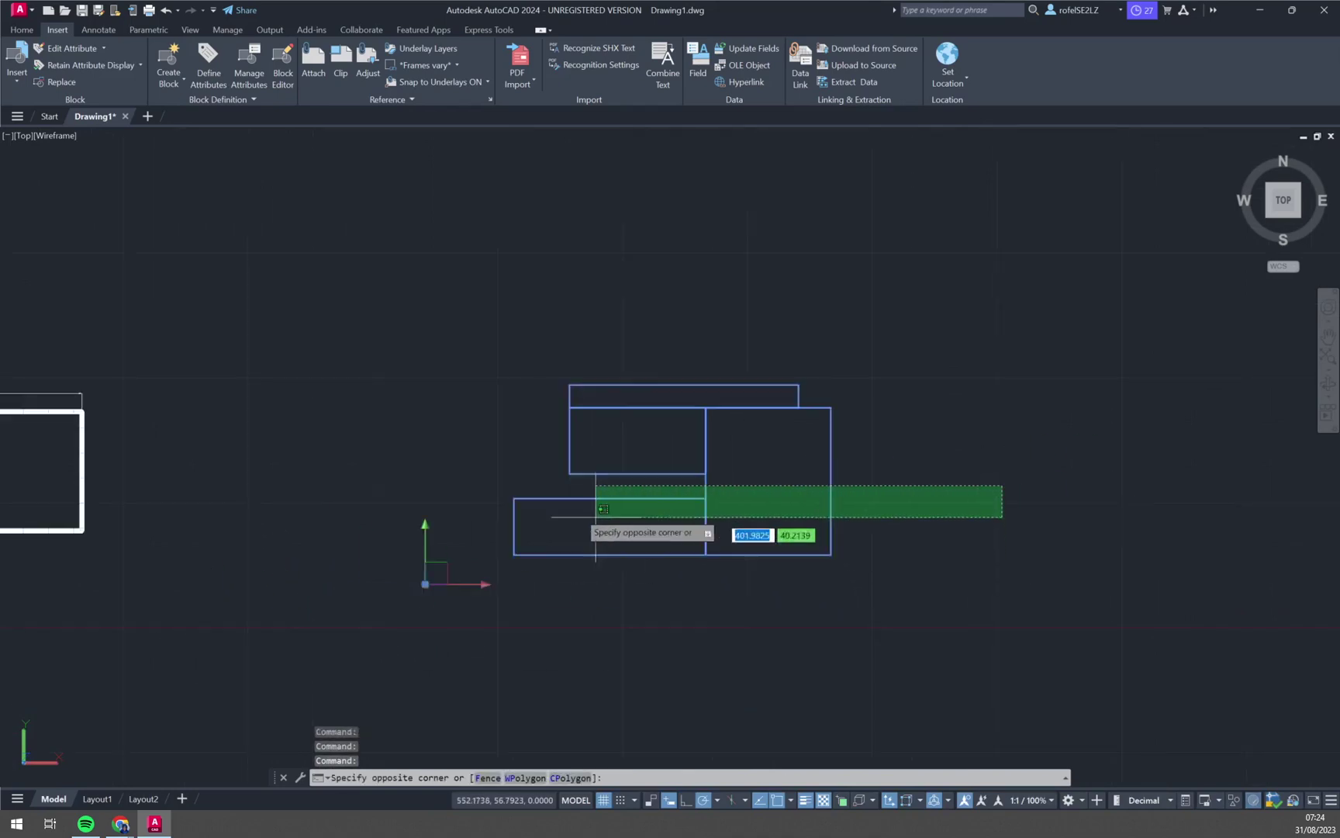
scroll(504, 403, "down", 1)
left_click(832, 449)
scroll(831, 449, "down", 4)
scroll(725, 480, "up", 6)
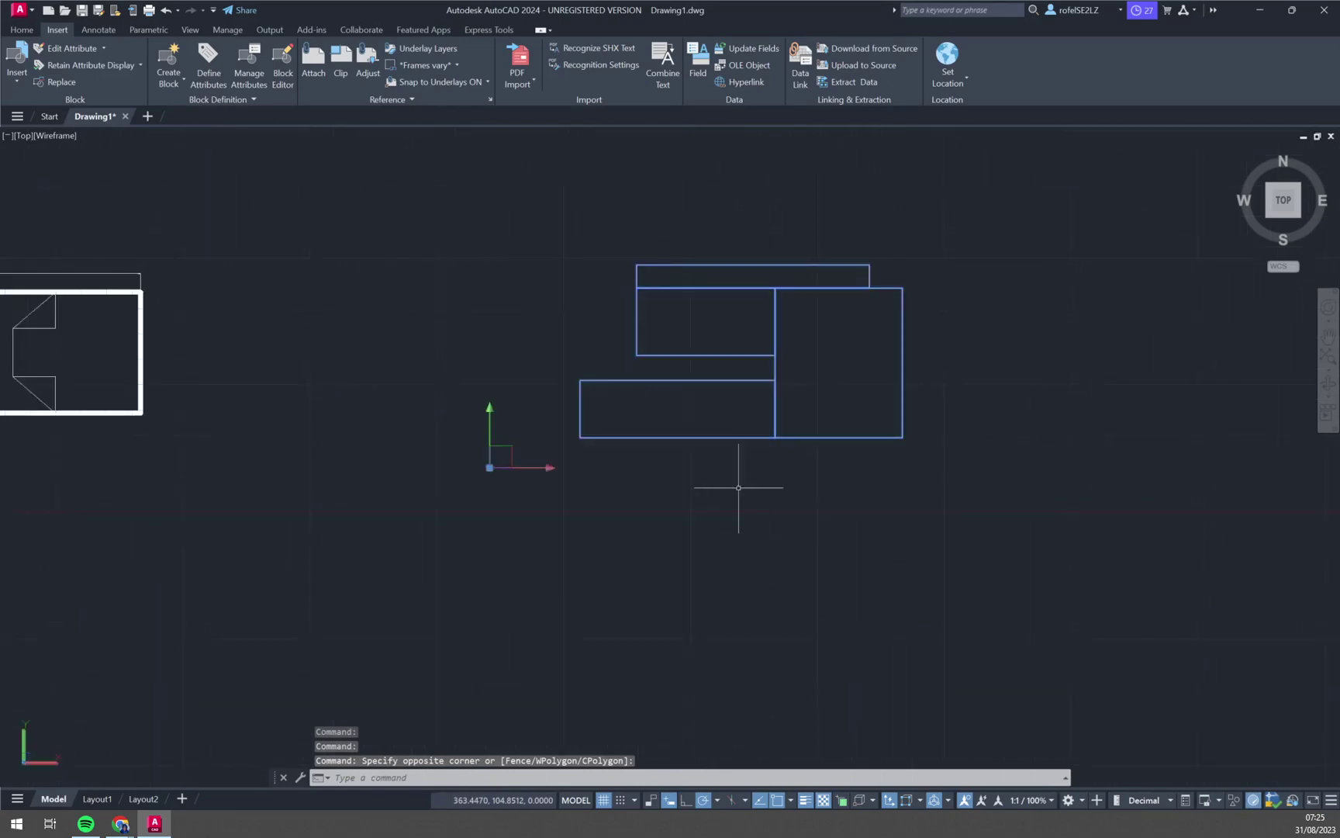
scroll(706, 488, "up", 3)
scroll(744, 457, "down", 2)
key("Escape")
key("Escape")
- Crossing-select the whole rectangle block, clear it, and select it again
middle_click_drag(760, 428, 543, 541)
left_click(804, 555)
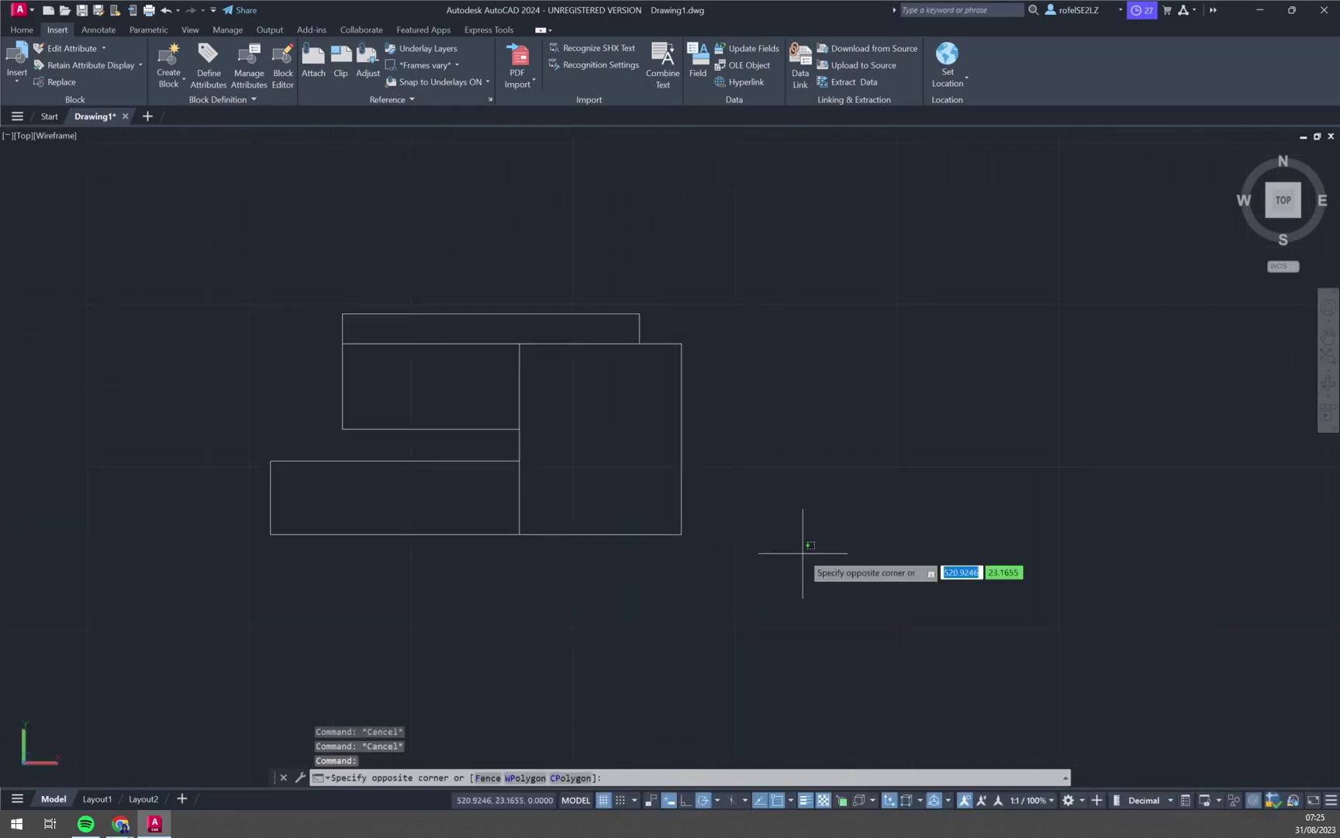
left_click(195, 289)
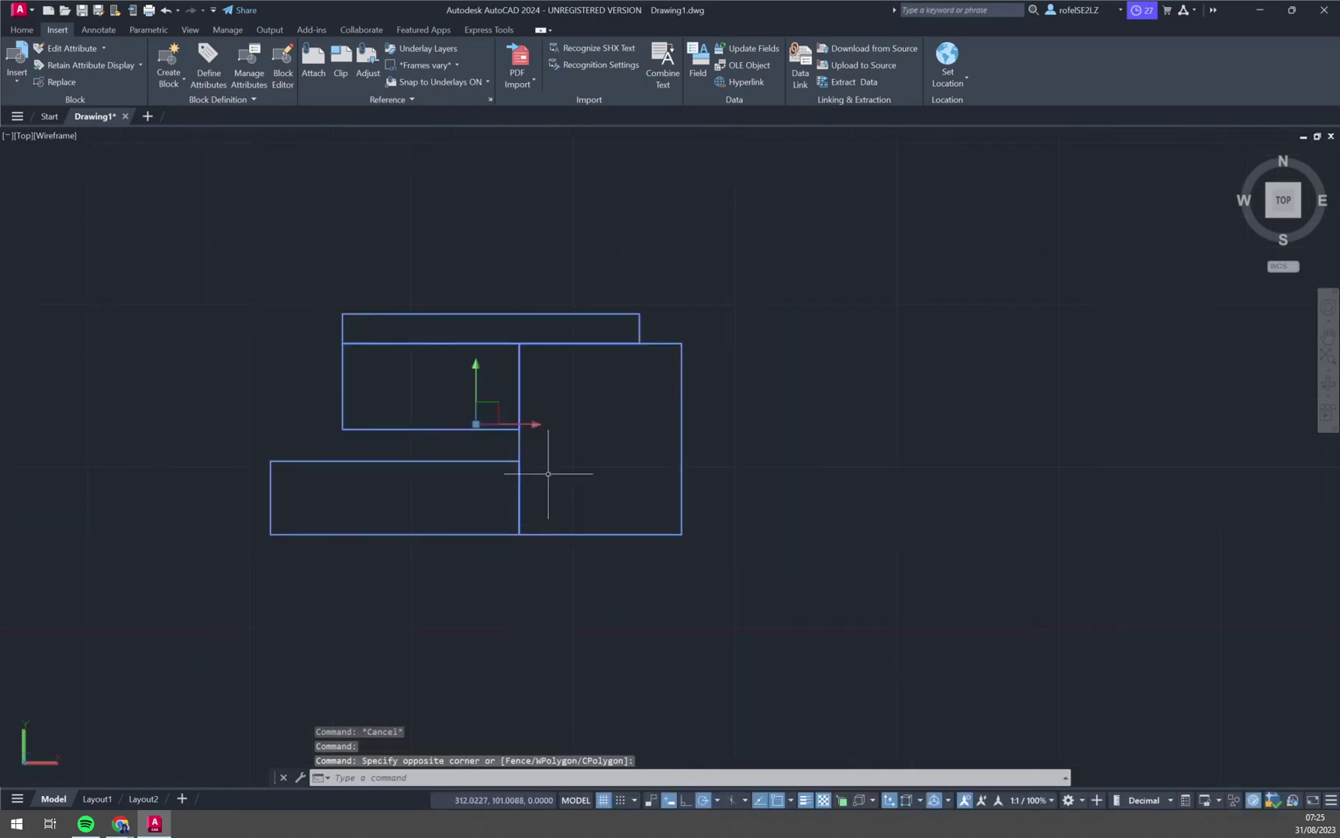
key("Escape")
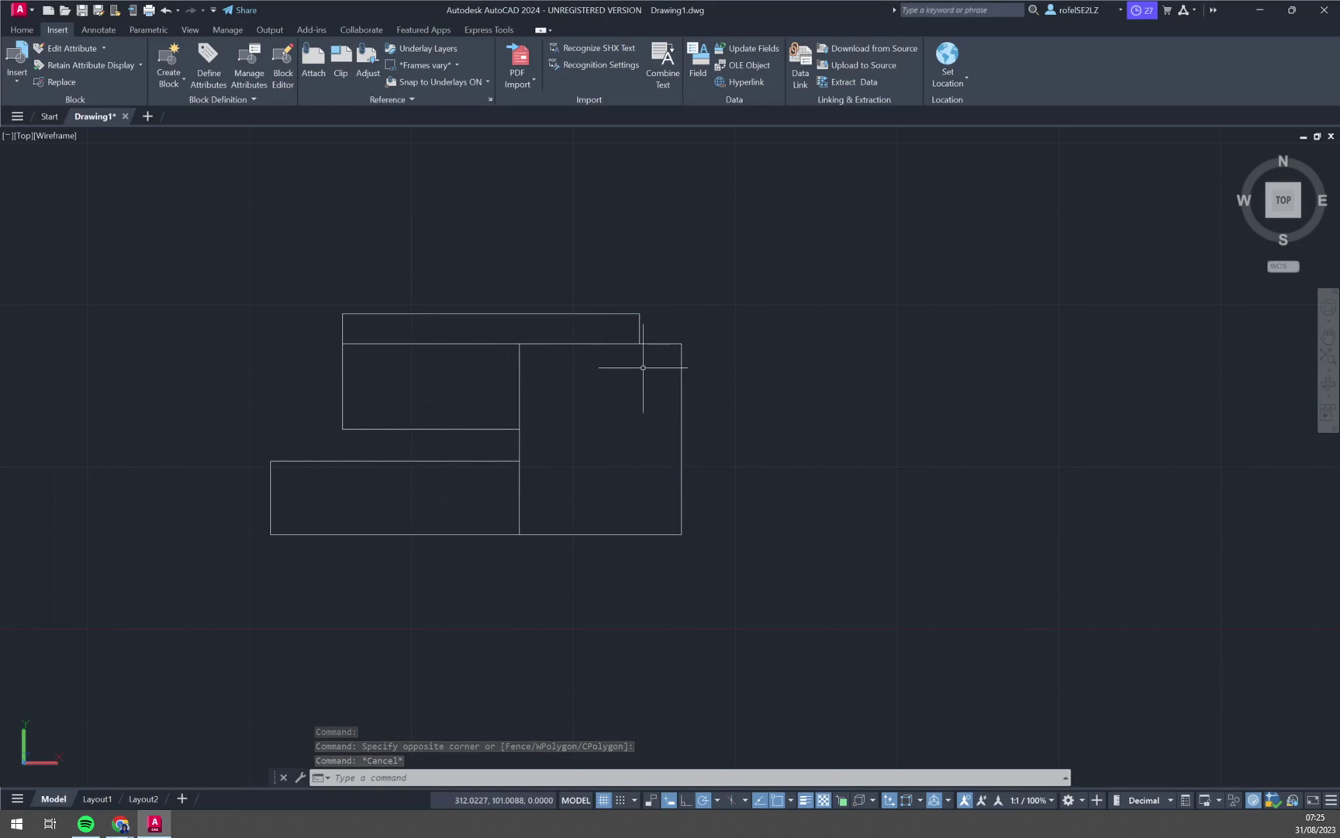
left_click(714, 570)
left_click(172, 285)
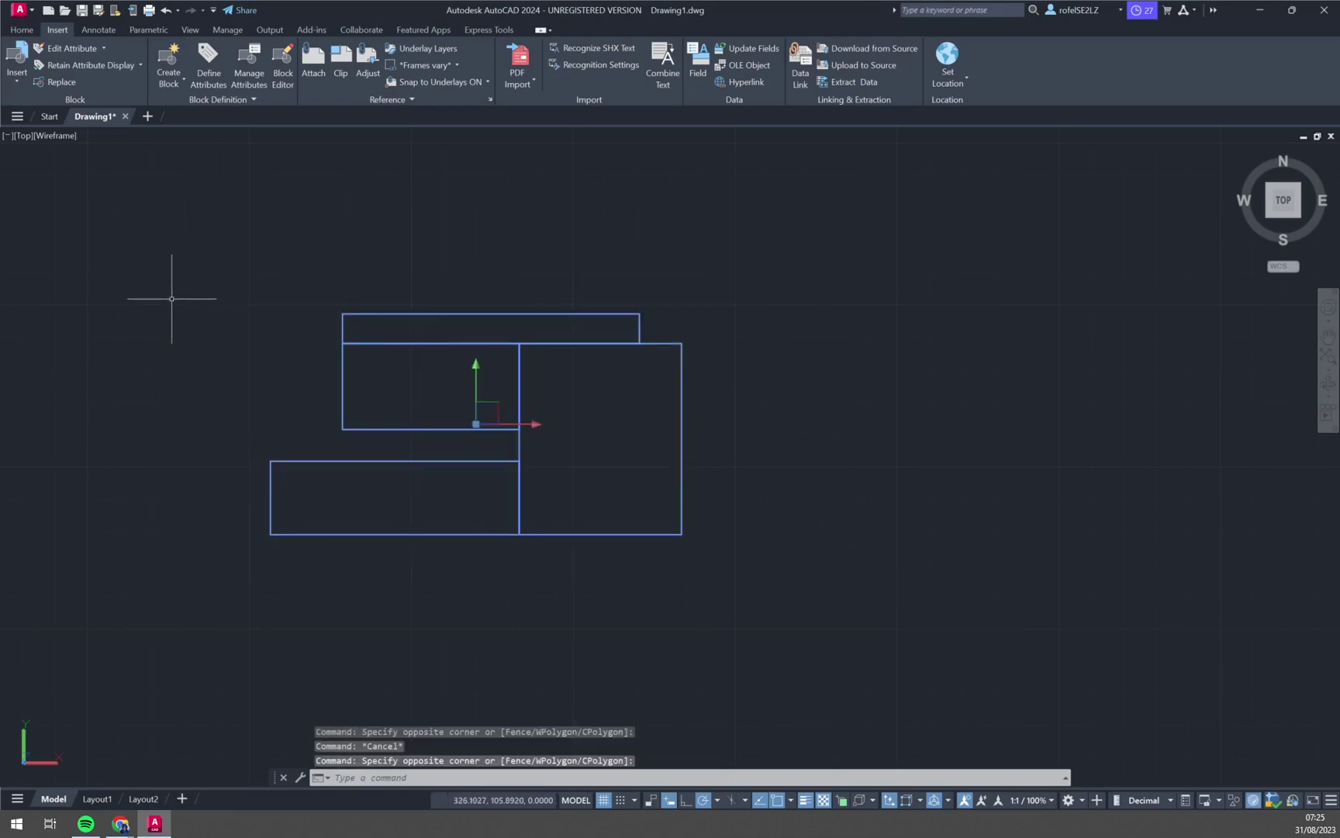
- Erase the old block and draw the first rectangle with the Home tab's Rectangle tool
key("Delete")
left_click(23, 29)
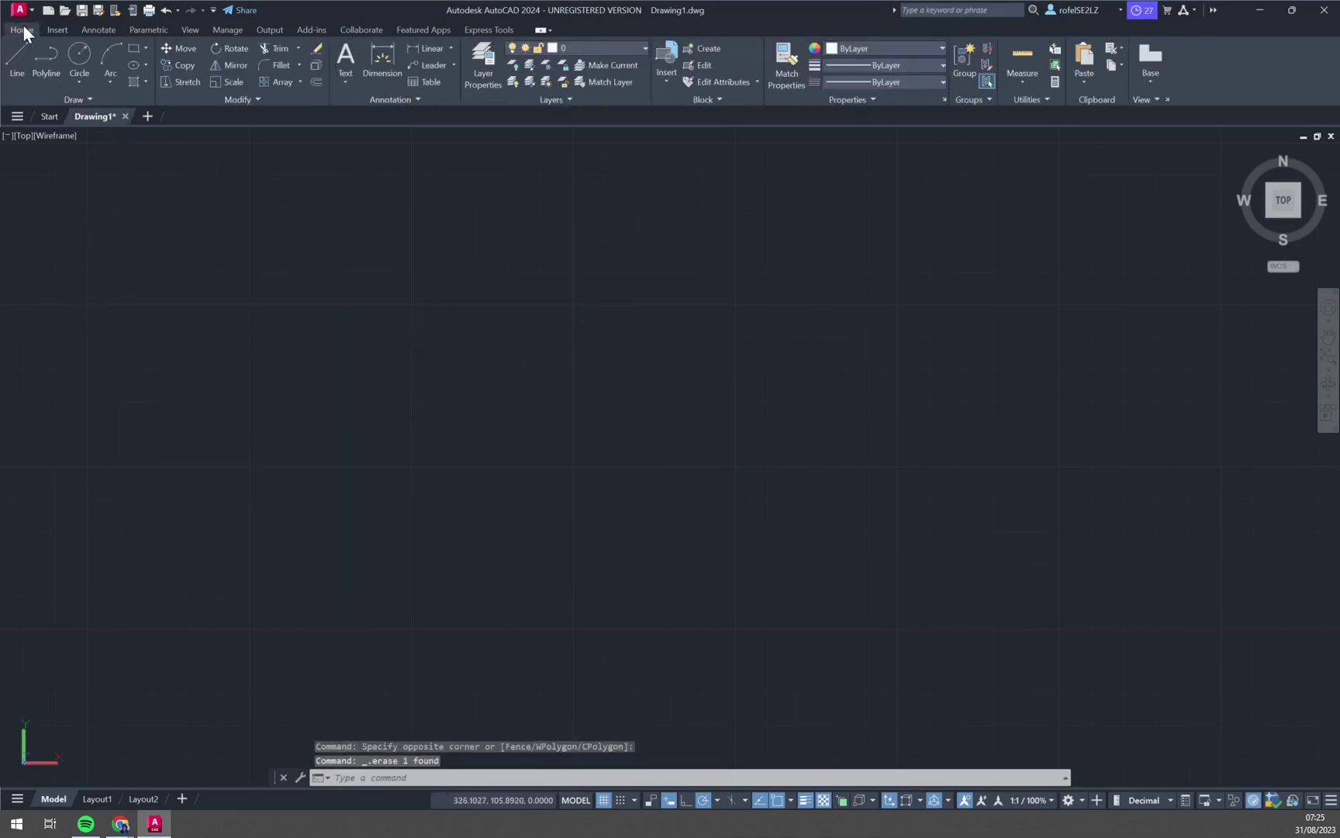
left_click(133, 48)
left_click(347, 272)
left_click(480, 402)
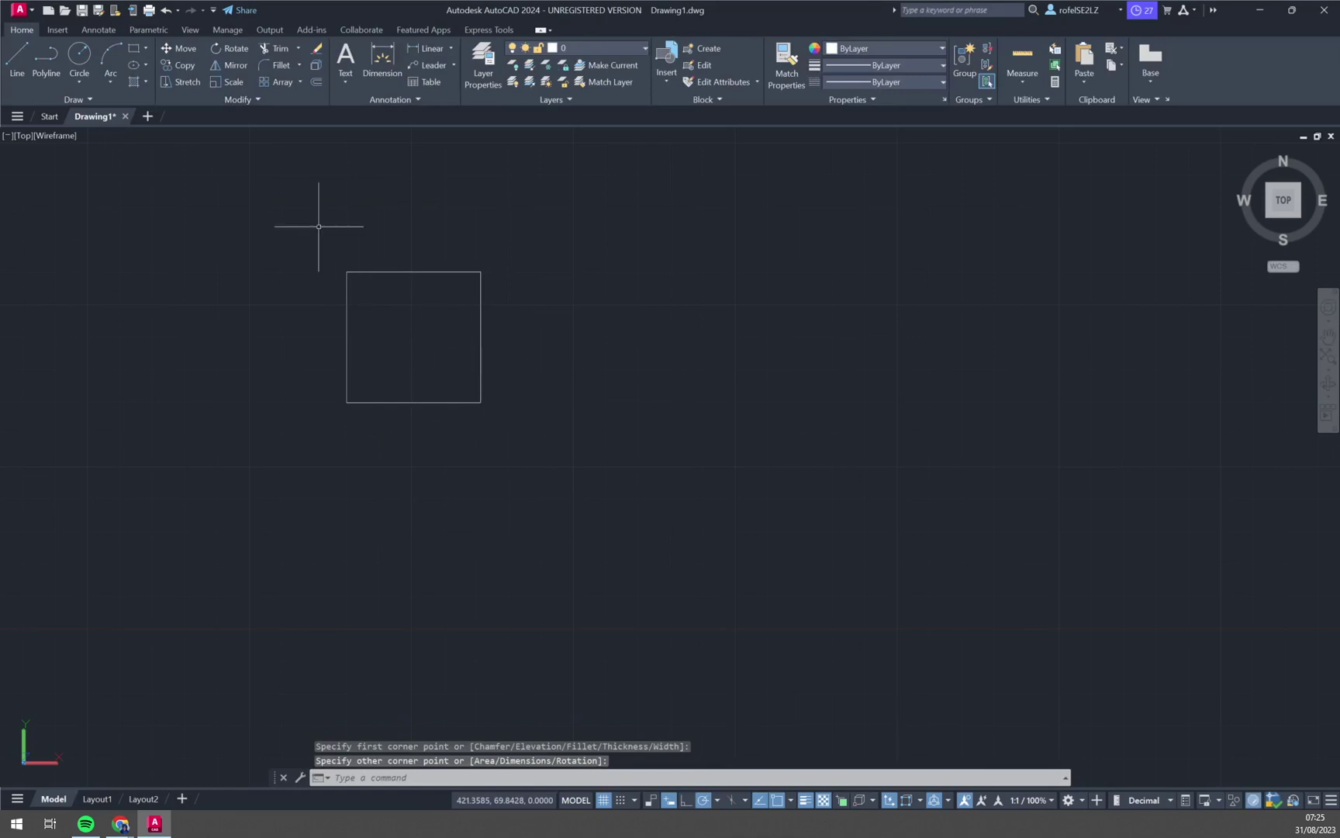
- Draw three more overlapping rectangles by repeating RECTANG with Enter
key("Return")
left_click(445, 331)
left_click(624, 468)
key("Return")
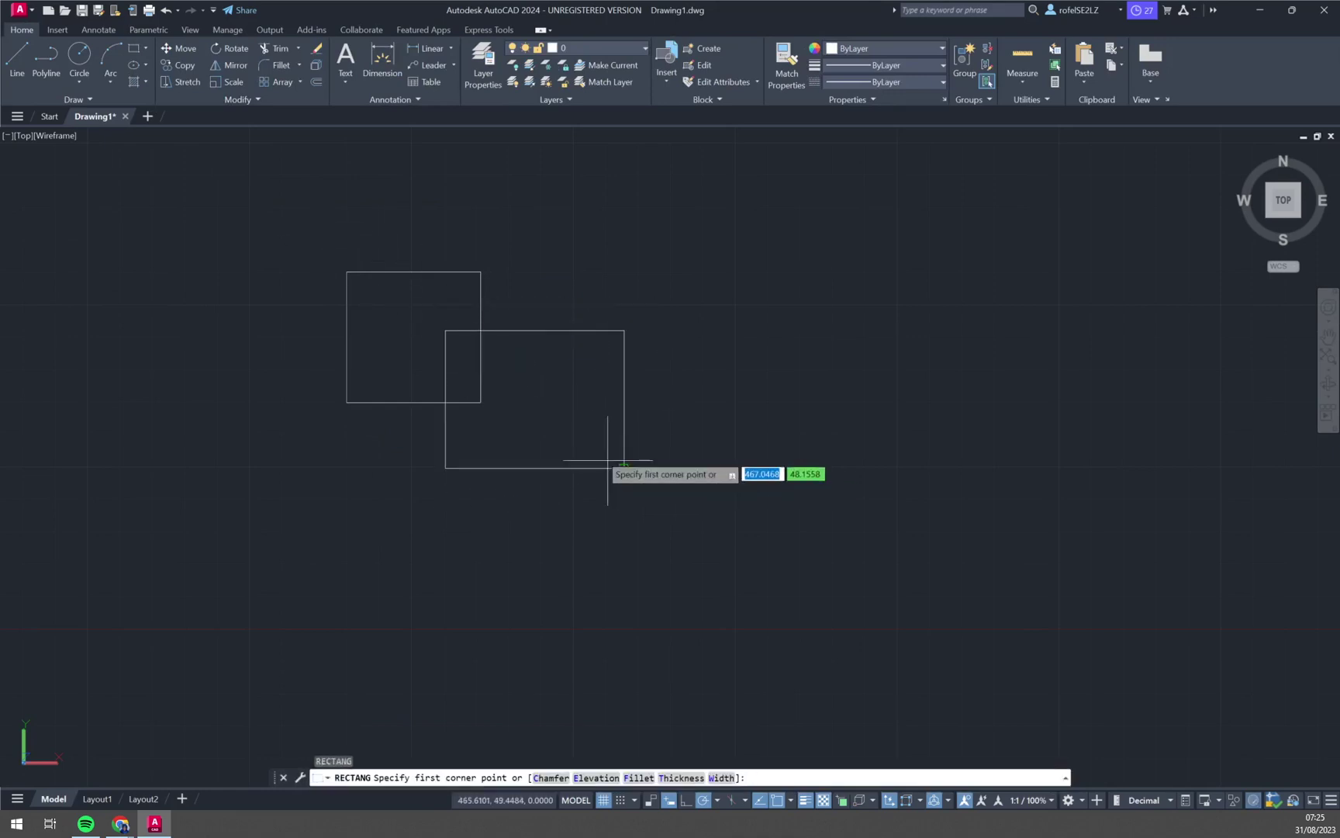
left_click(557, 413)
left_click(681, 498)
key("Return")
left_click(419, 233)
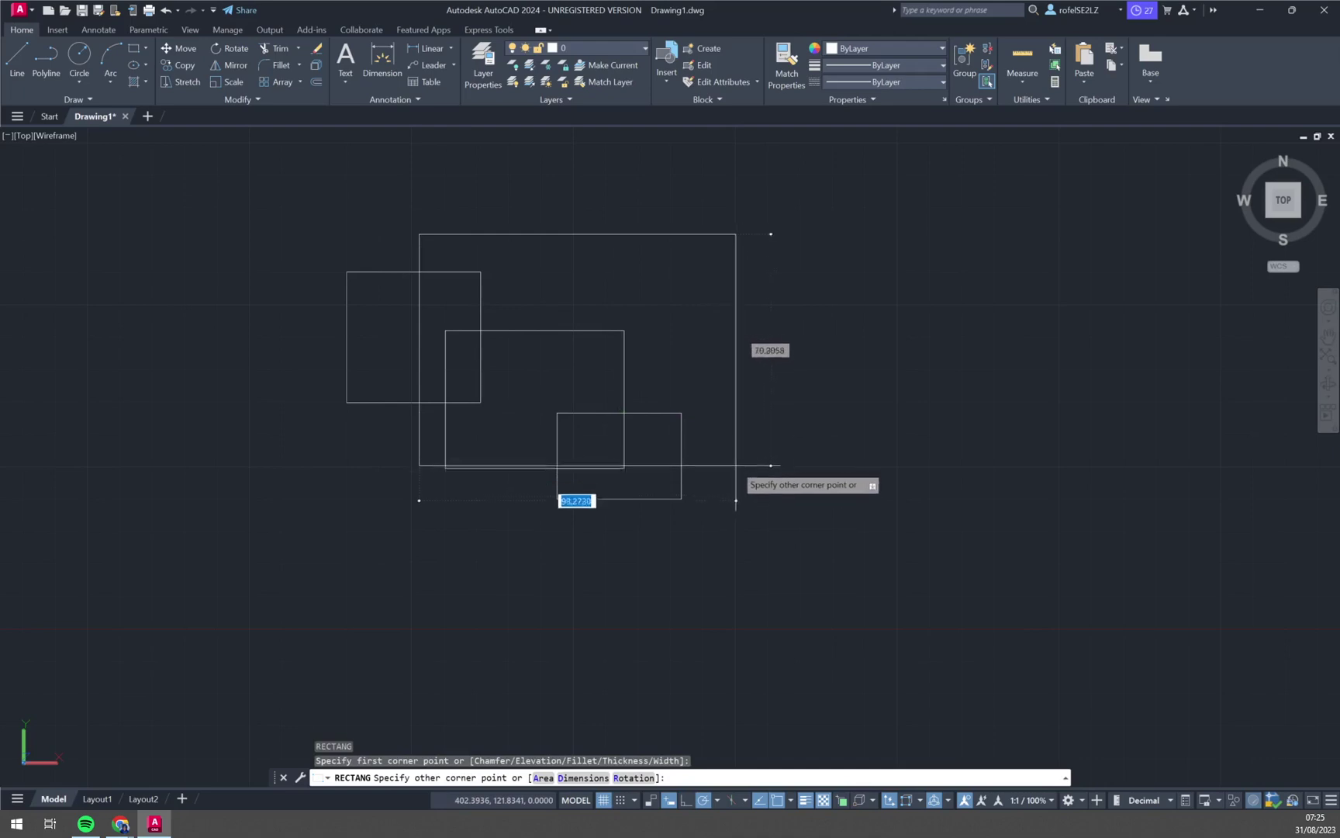
left_click(641, 430)
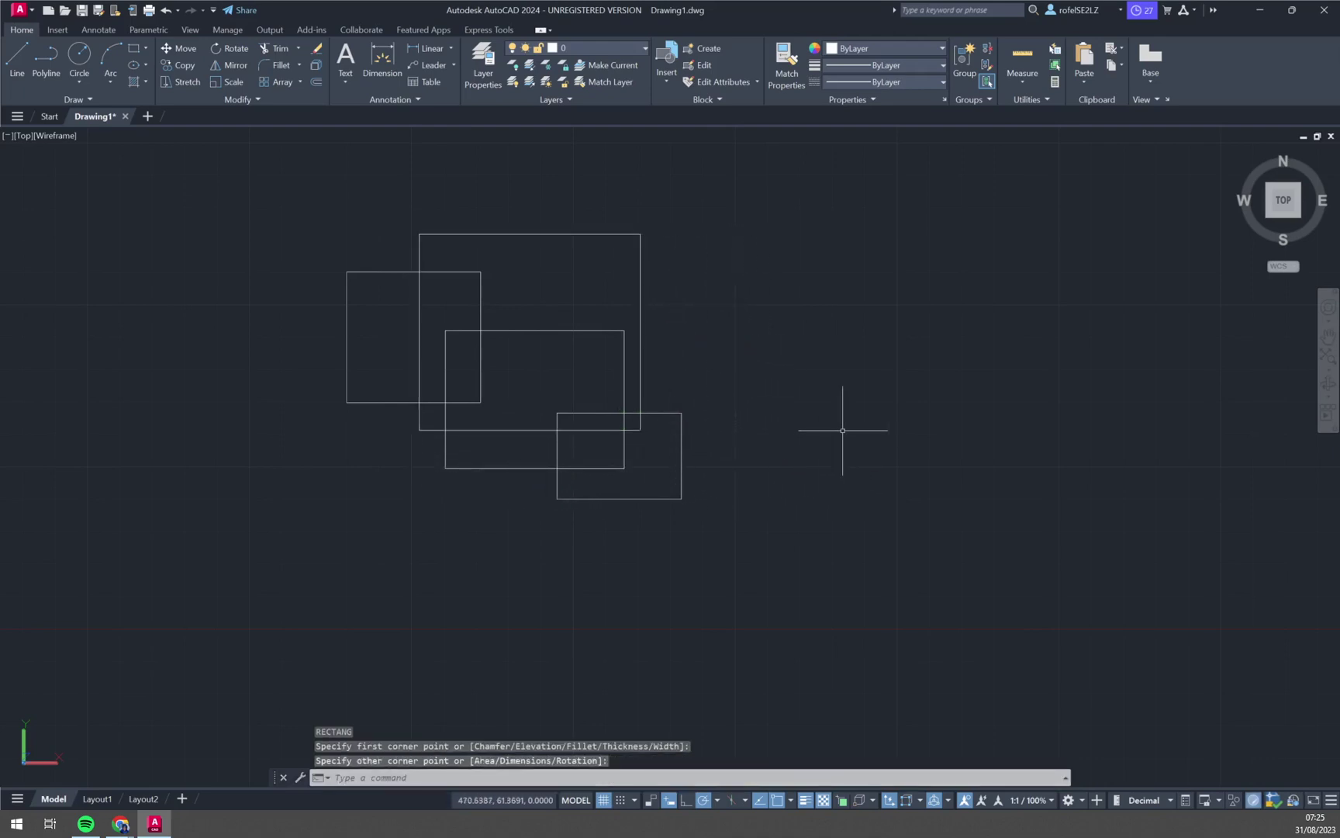
key("Escape")
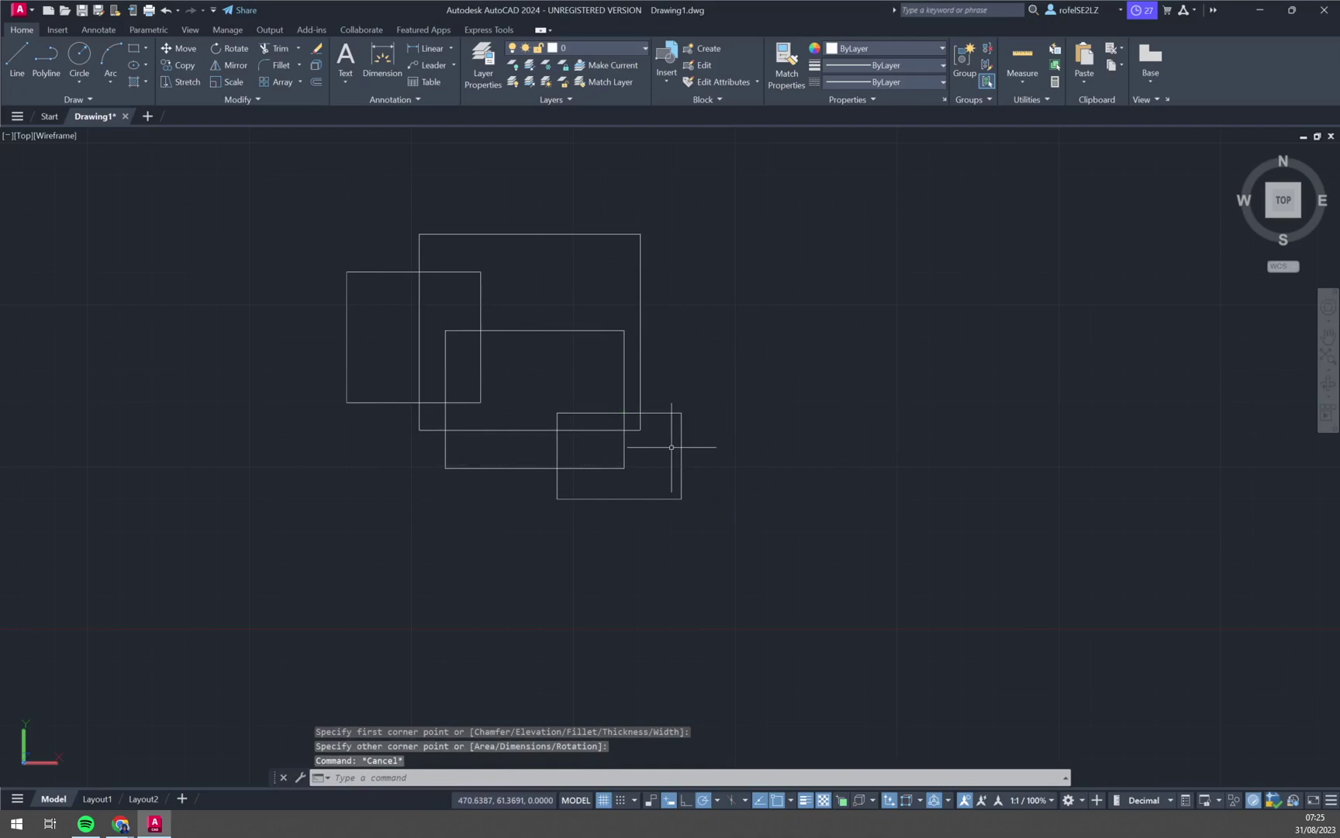
- Crossing-select the four rectangles and make them a block named 'sada', redefining the existing definition
left_click(780, 524)
left_click(261, 155)
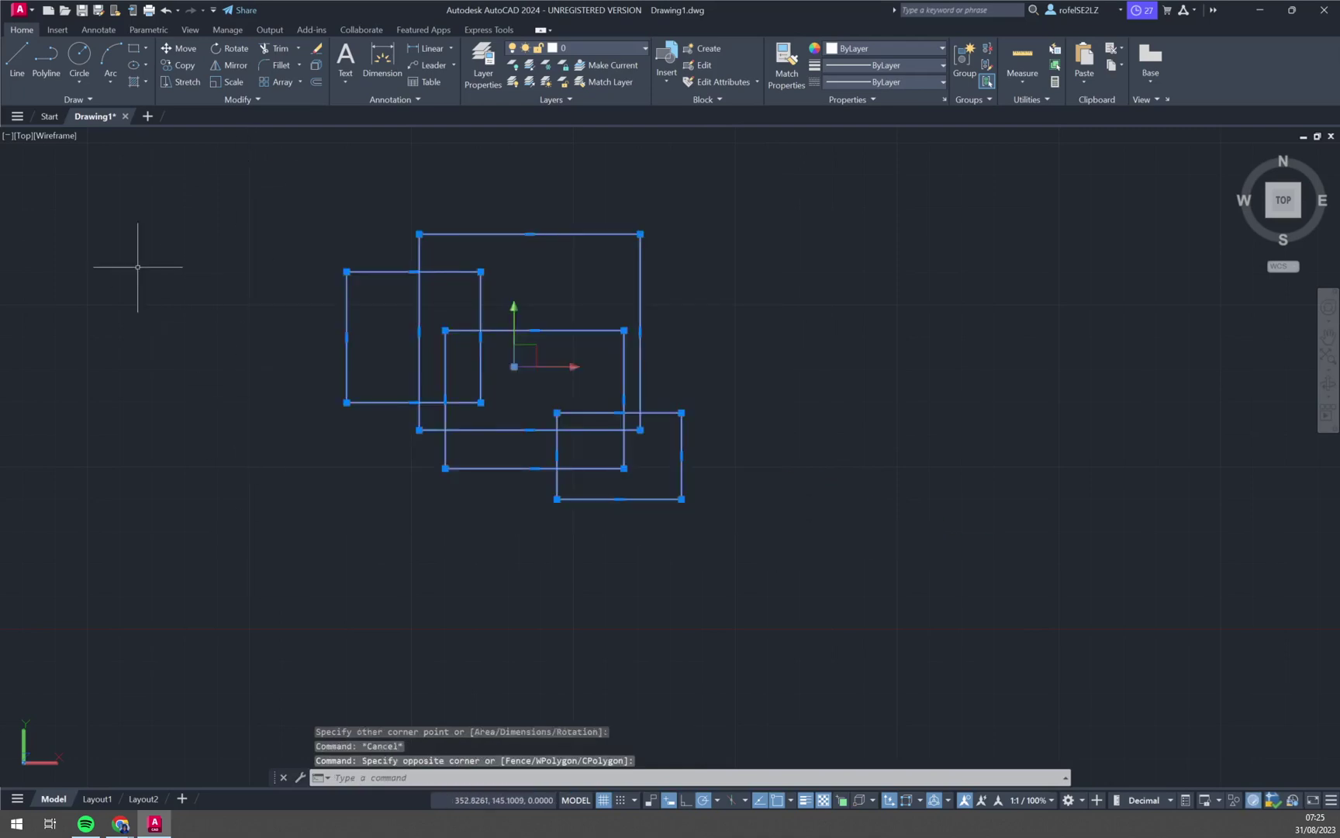
left_click(59, 30)
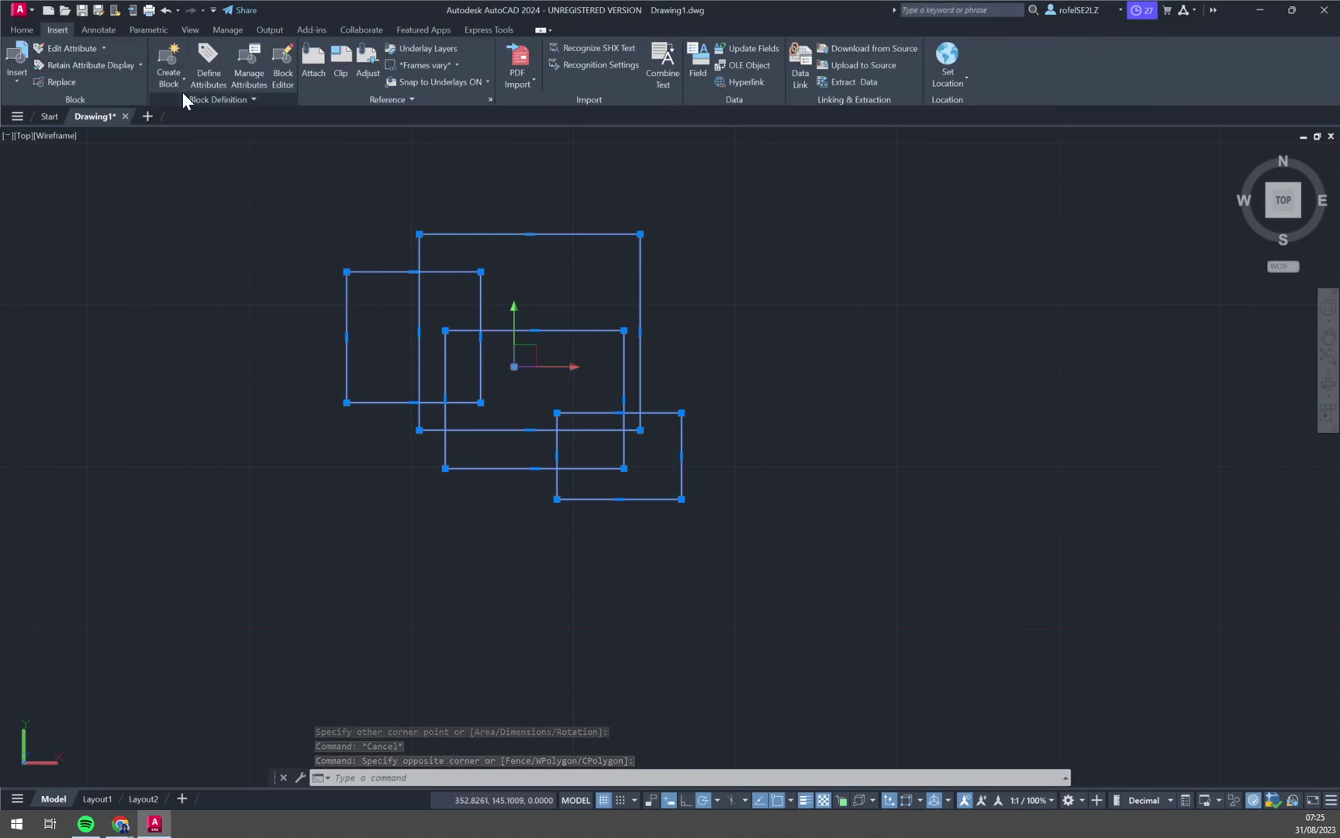
left_click(180, 83)
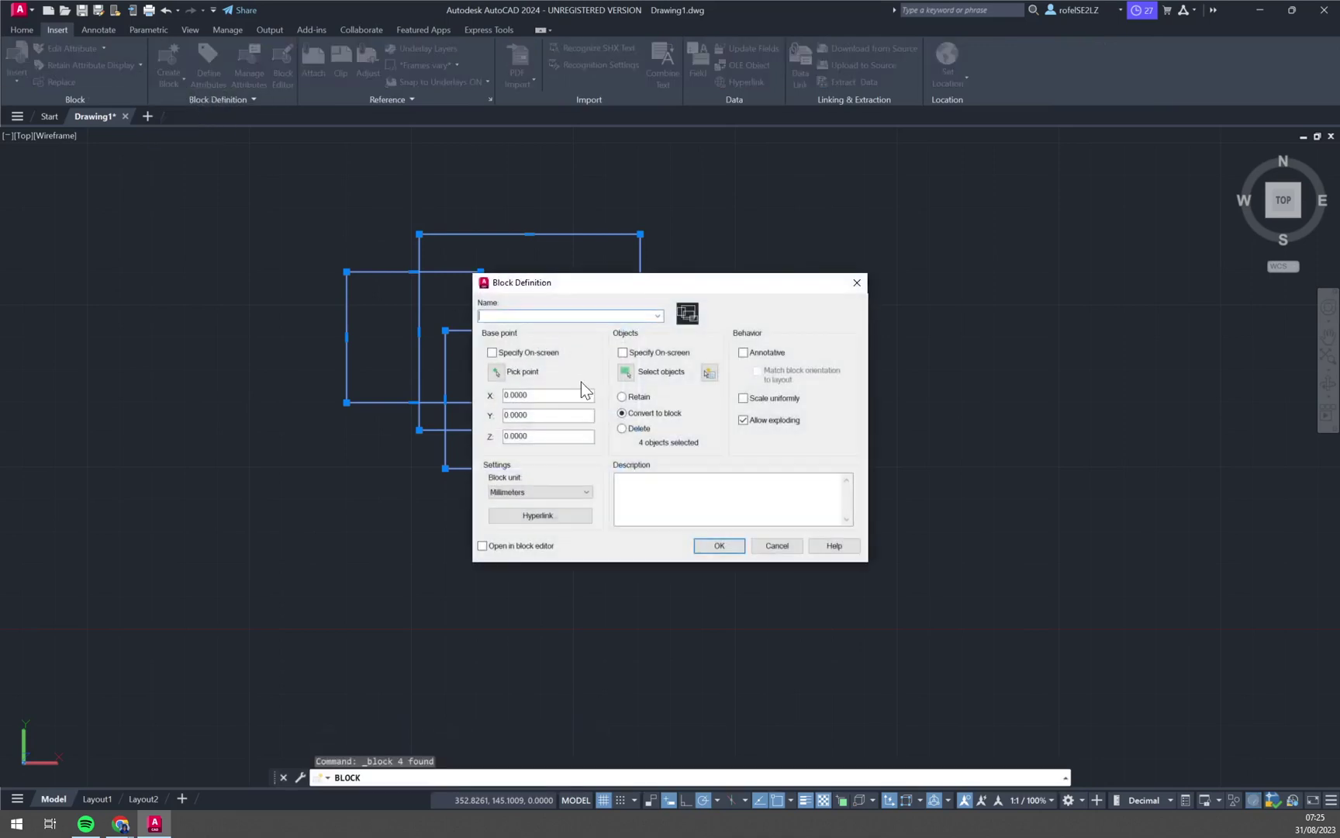
type("sada")
left_click(719, 546)
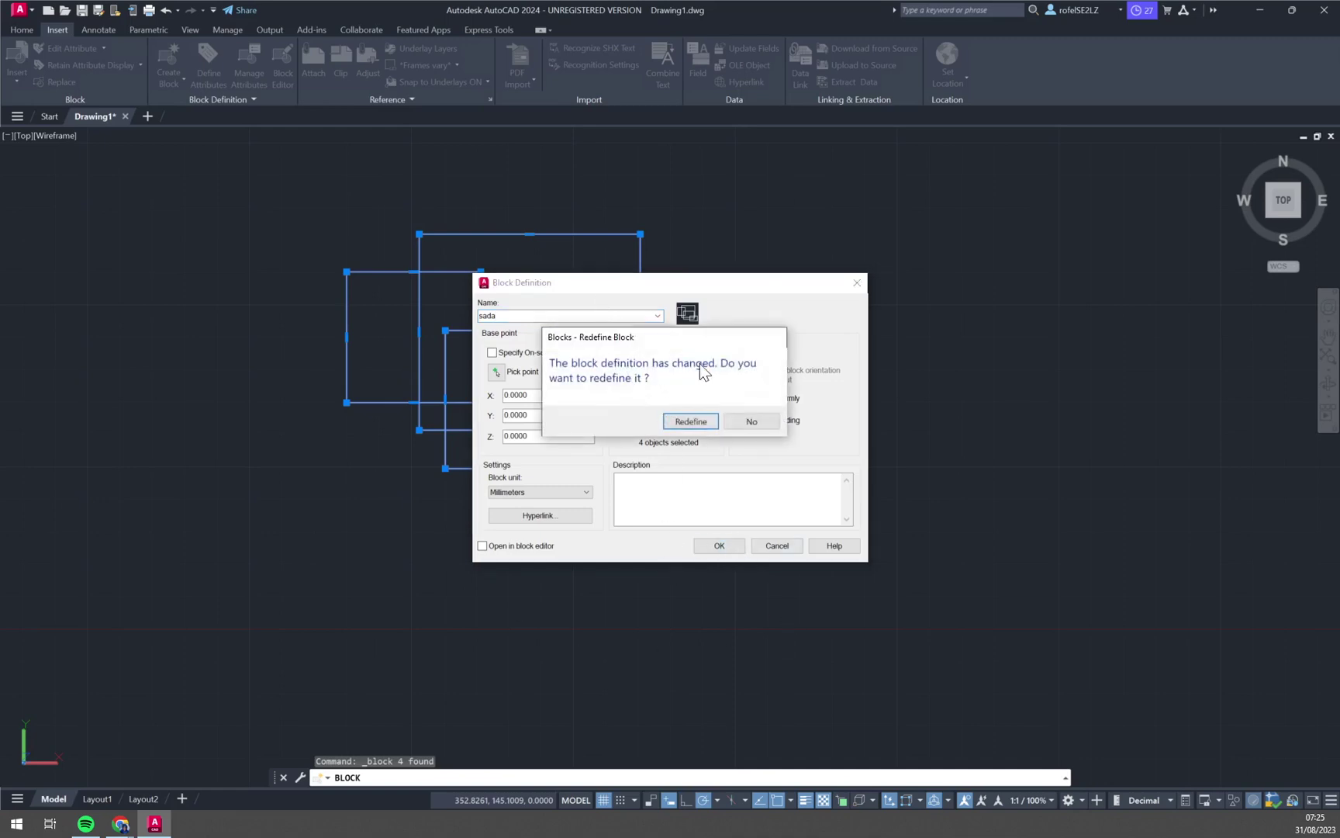
left_click(698, 426)
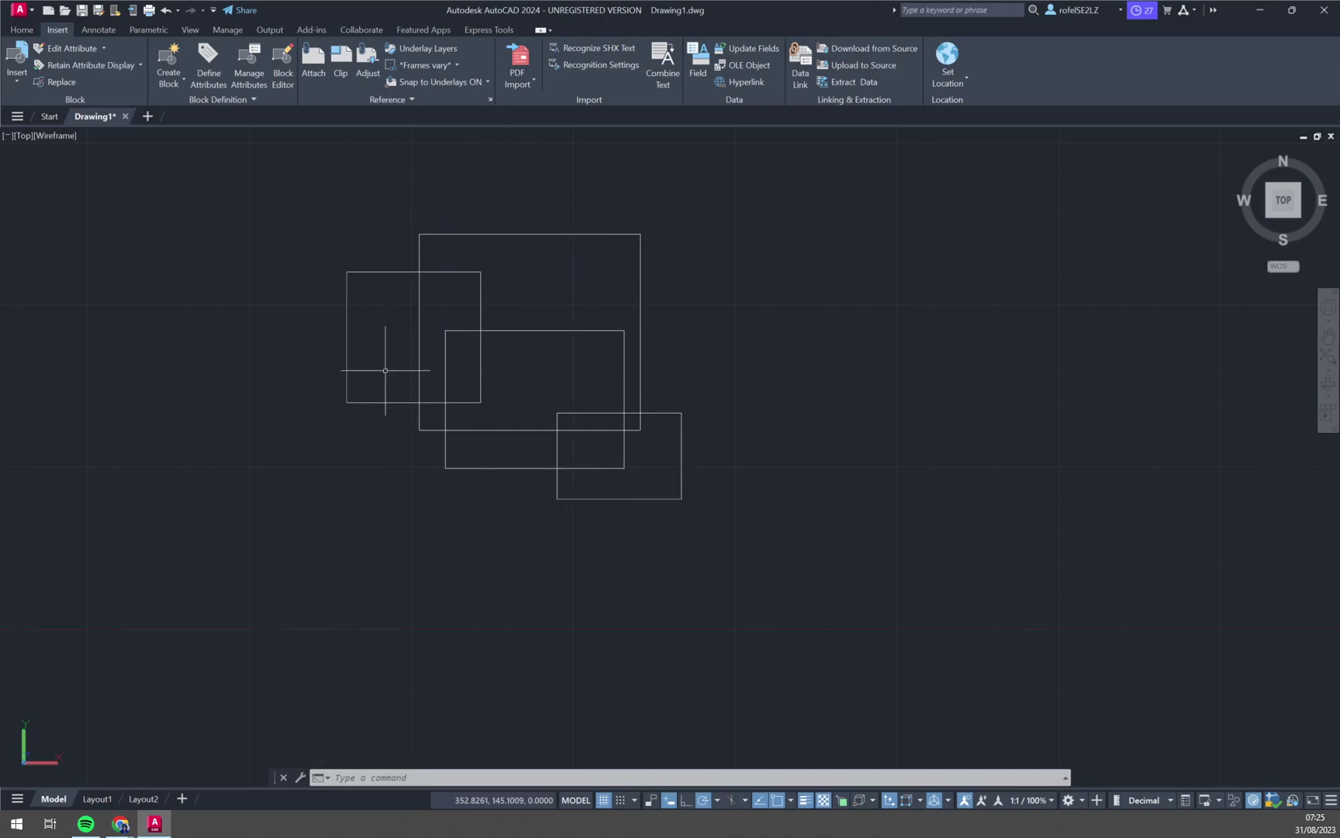
scroll(544, 508, "down", 8)
scroll(543, 508, "up", 9)
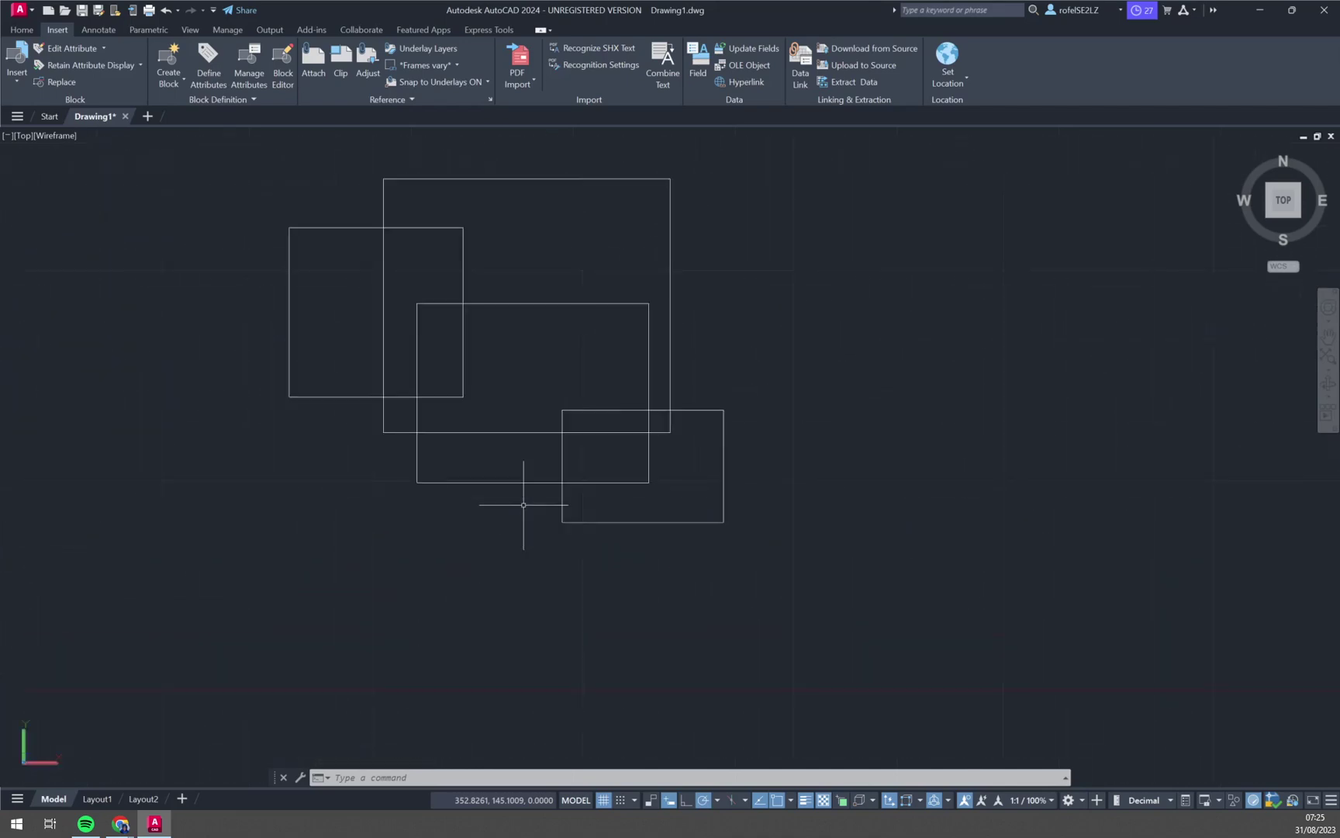
middle_click_drag(549, 304, 543, 373)
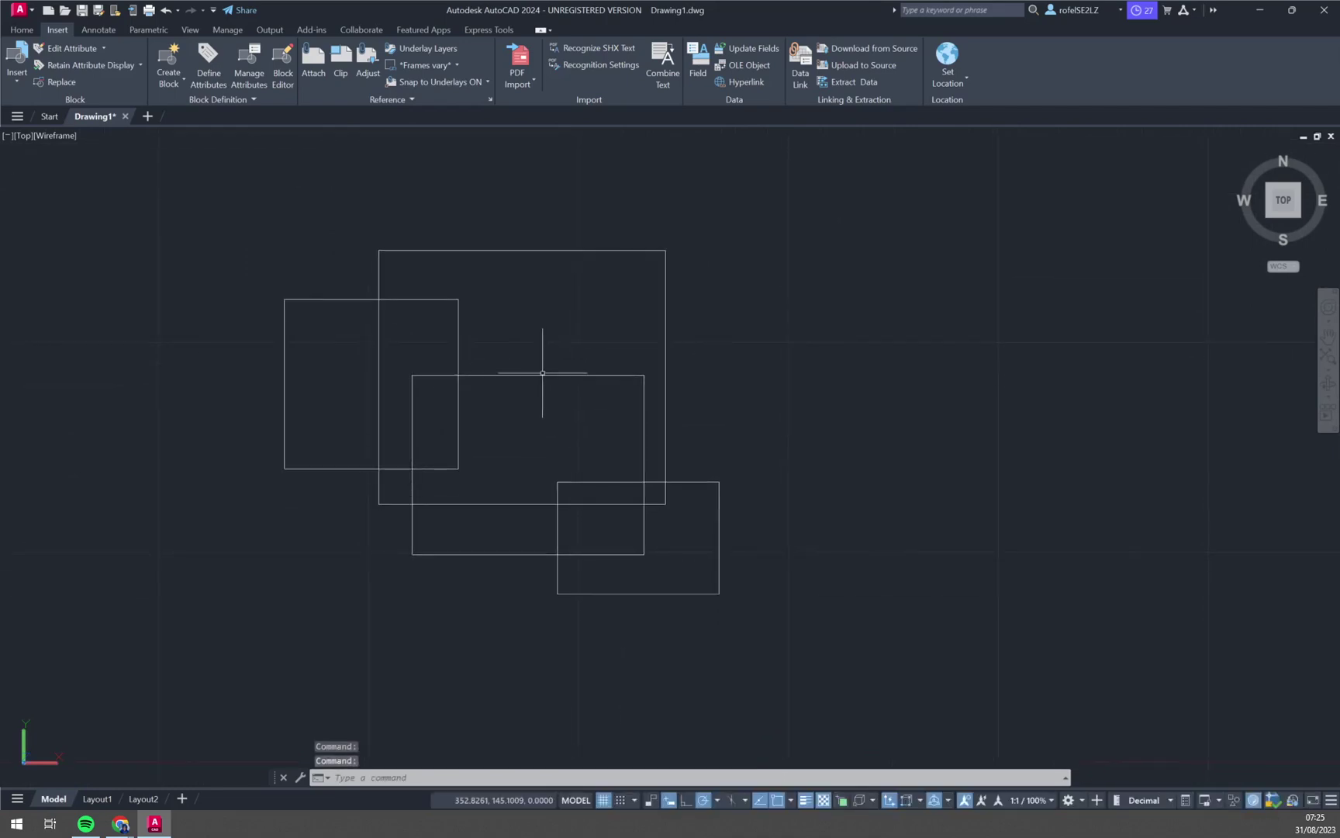
type("mo")
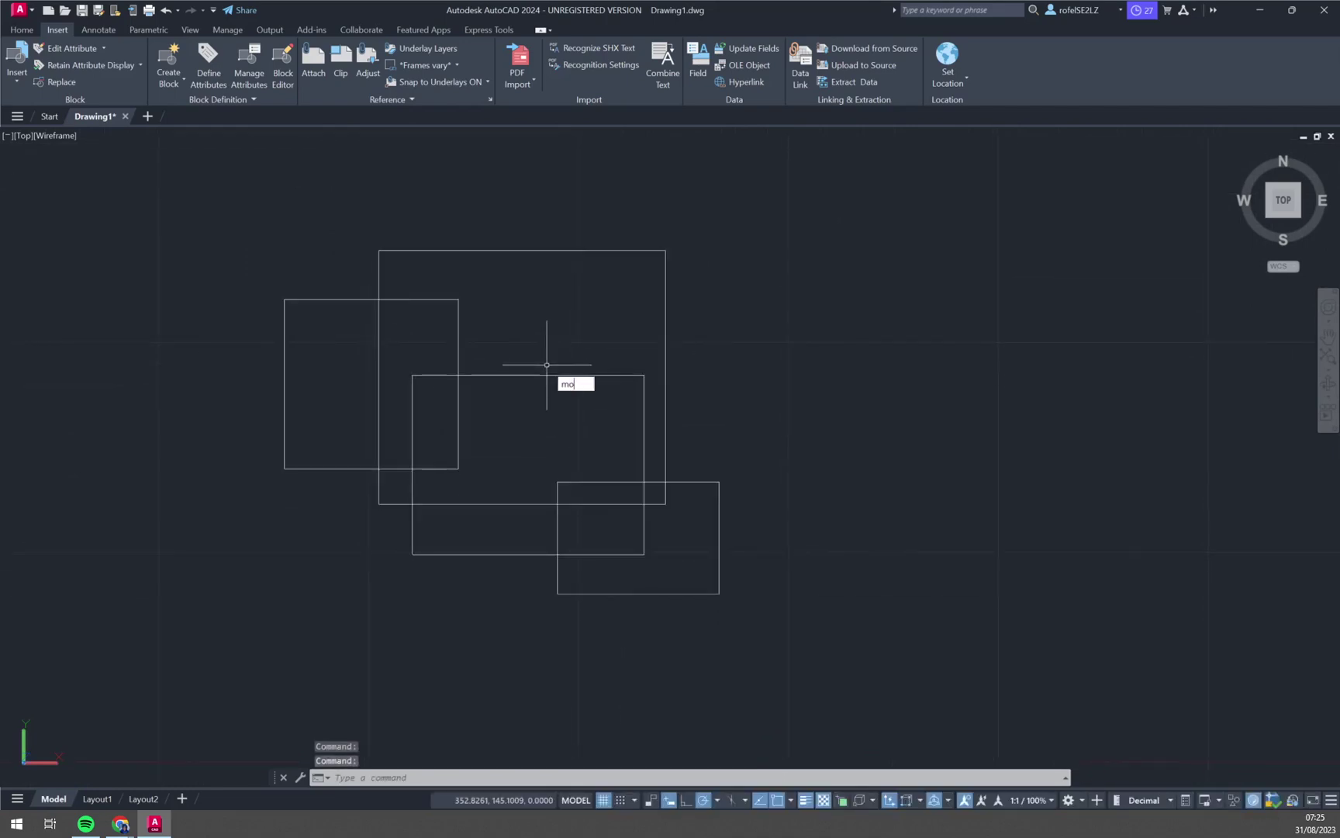
key("Return")
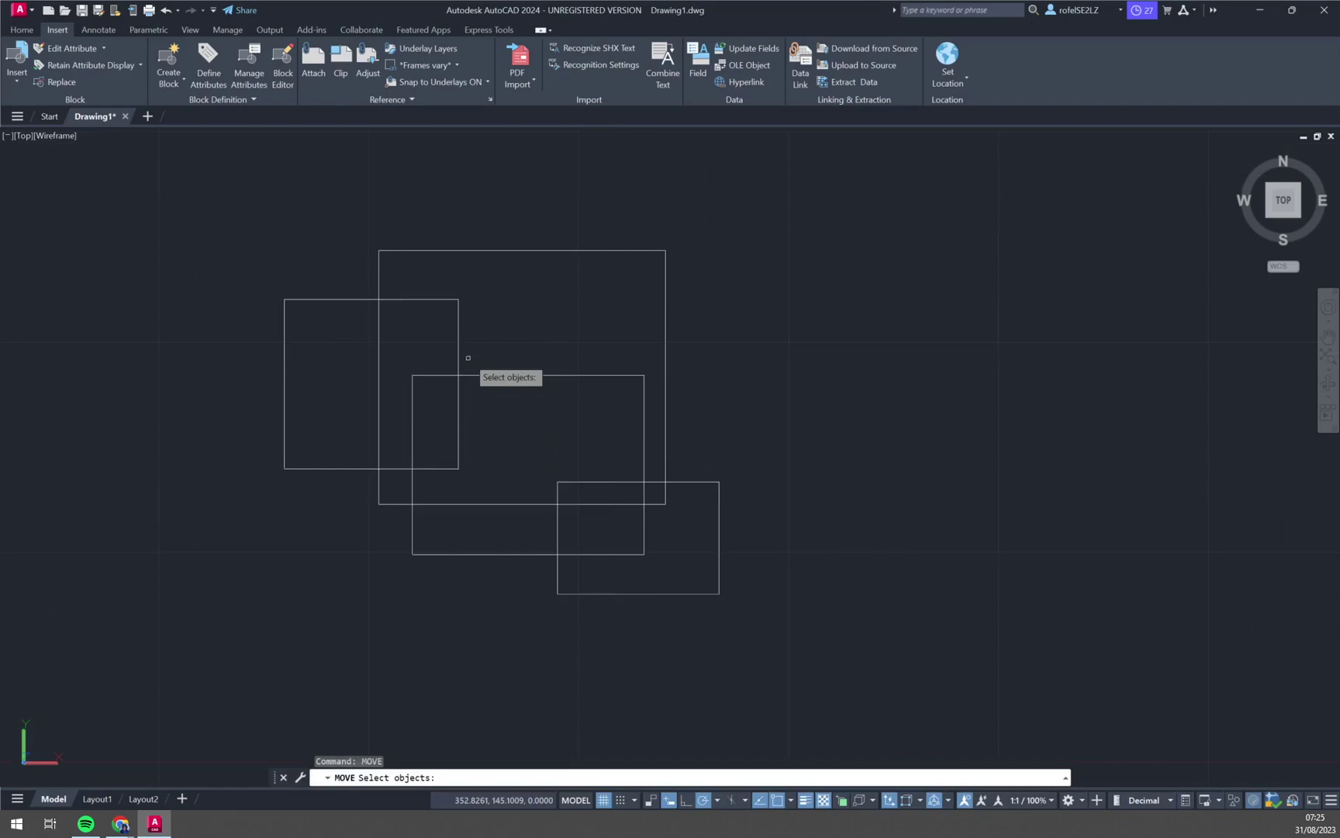
left_click(457, 366)
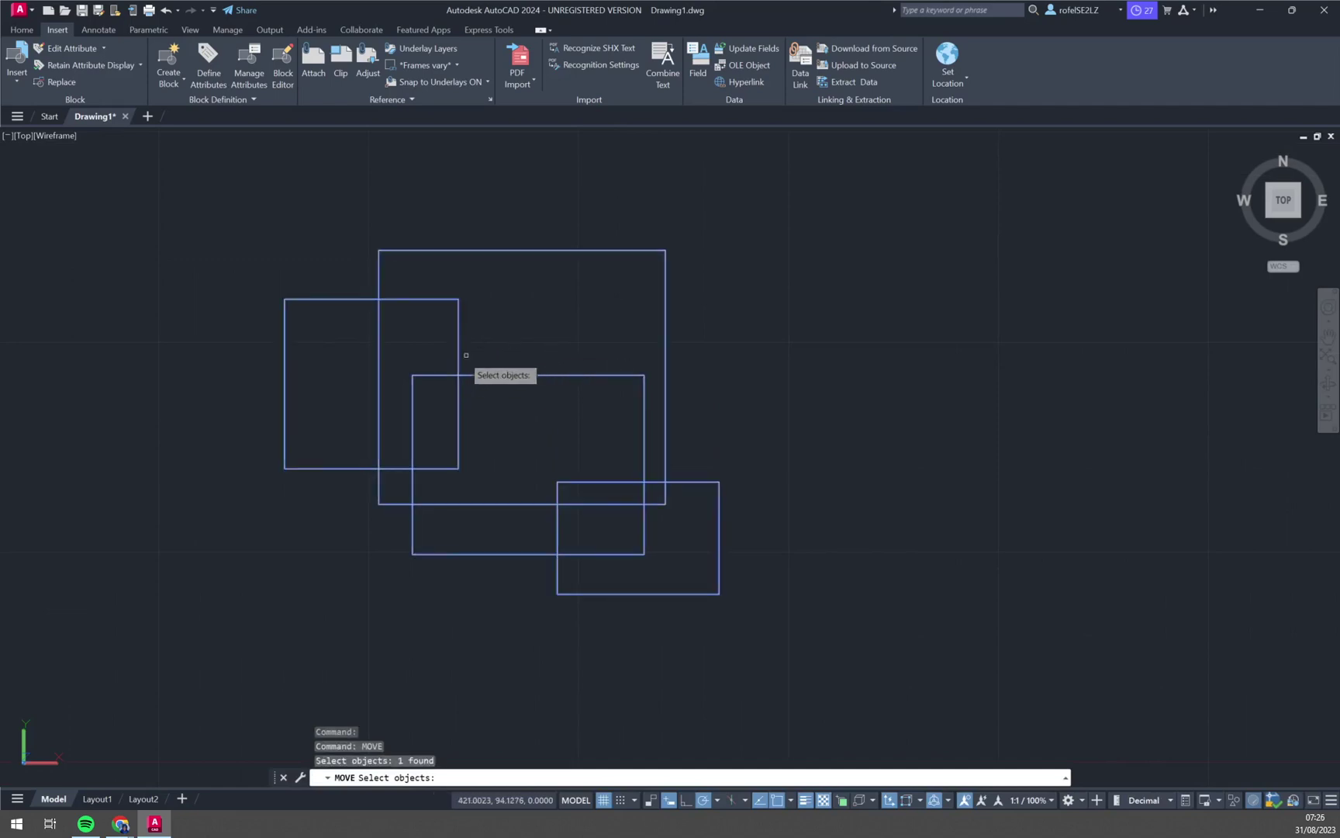
left_click(450, 369)
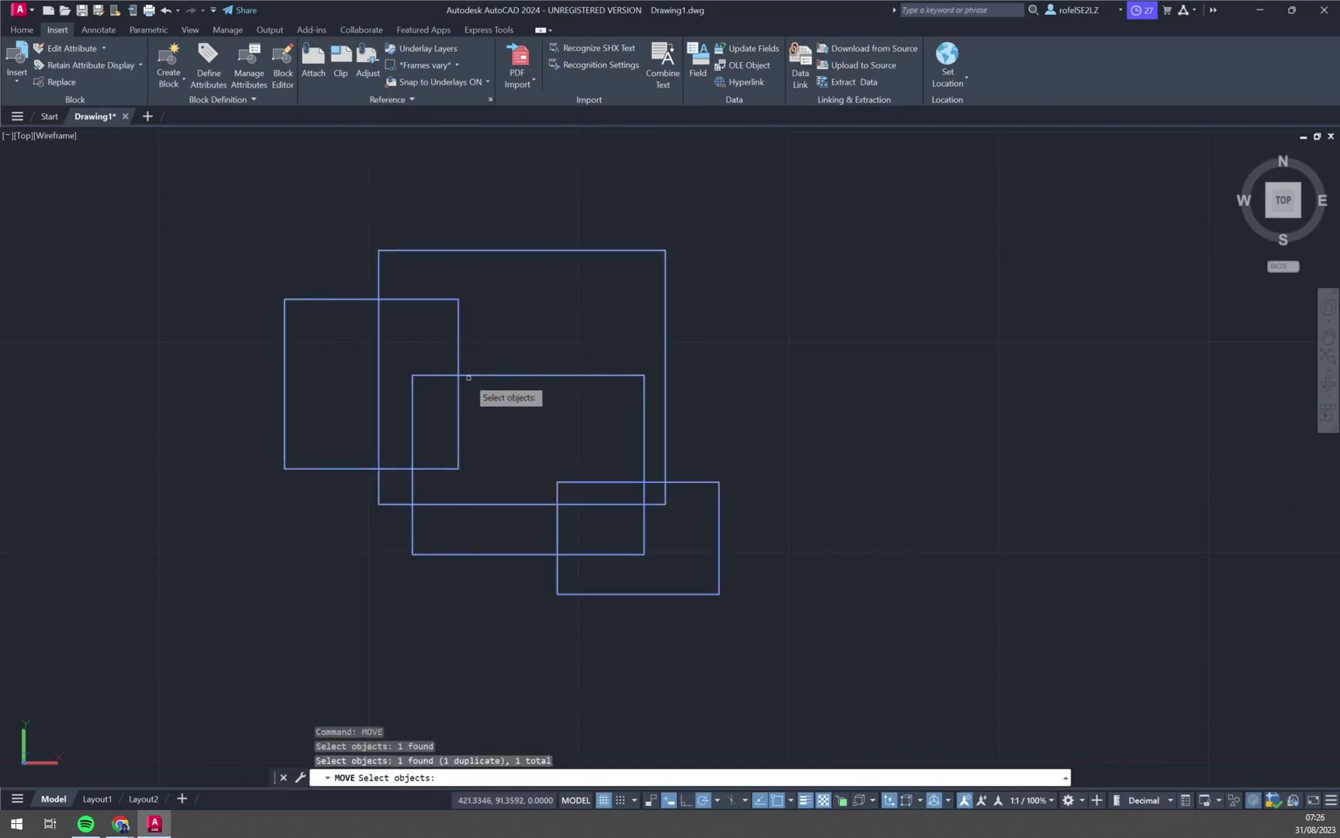
left_click(526, 342)
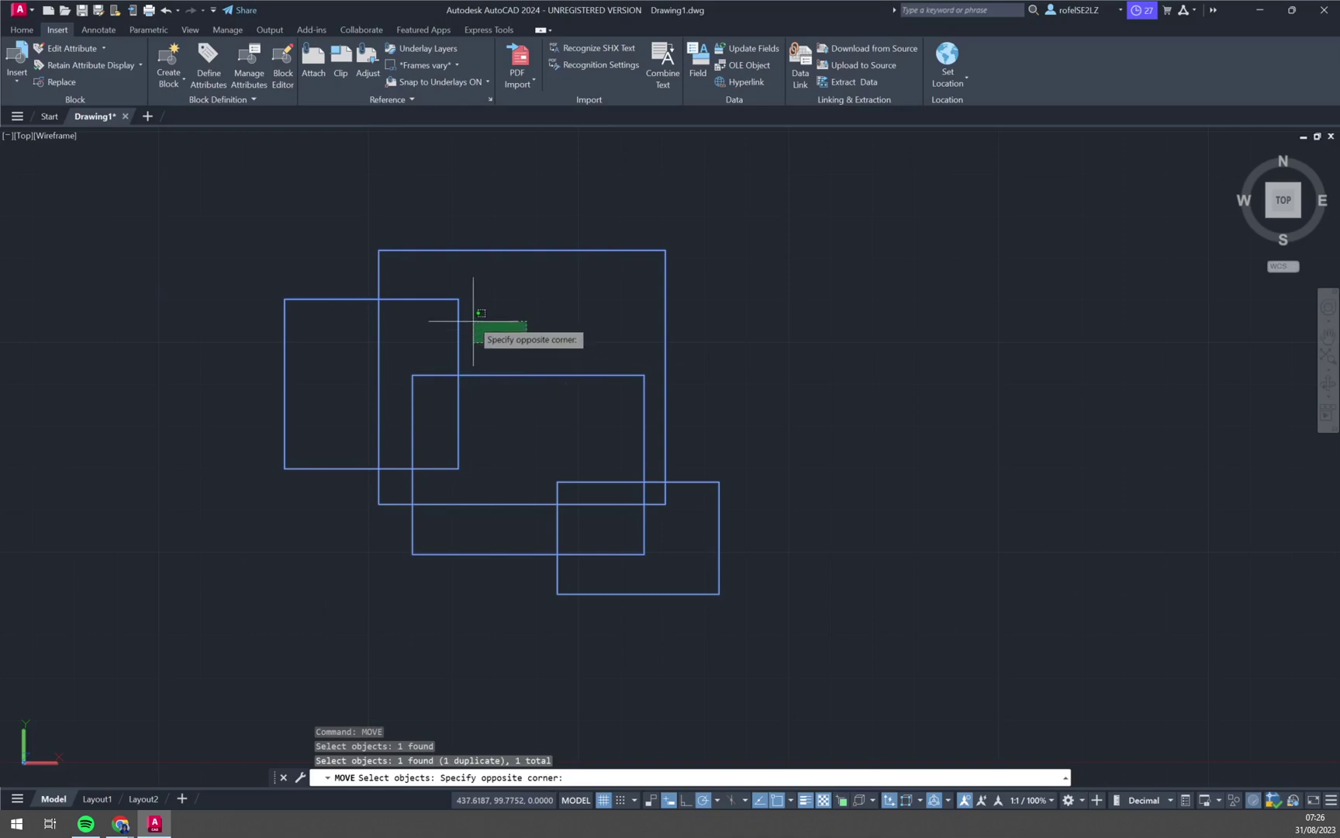
left_click(456, 298)
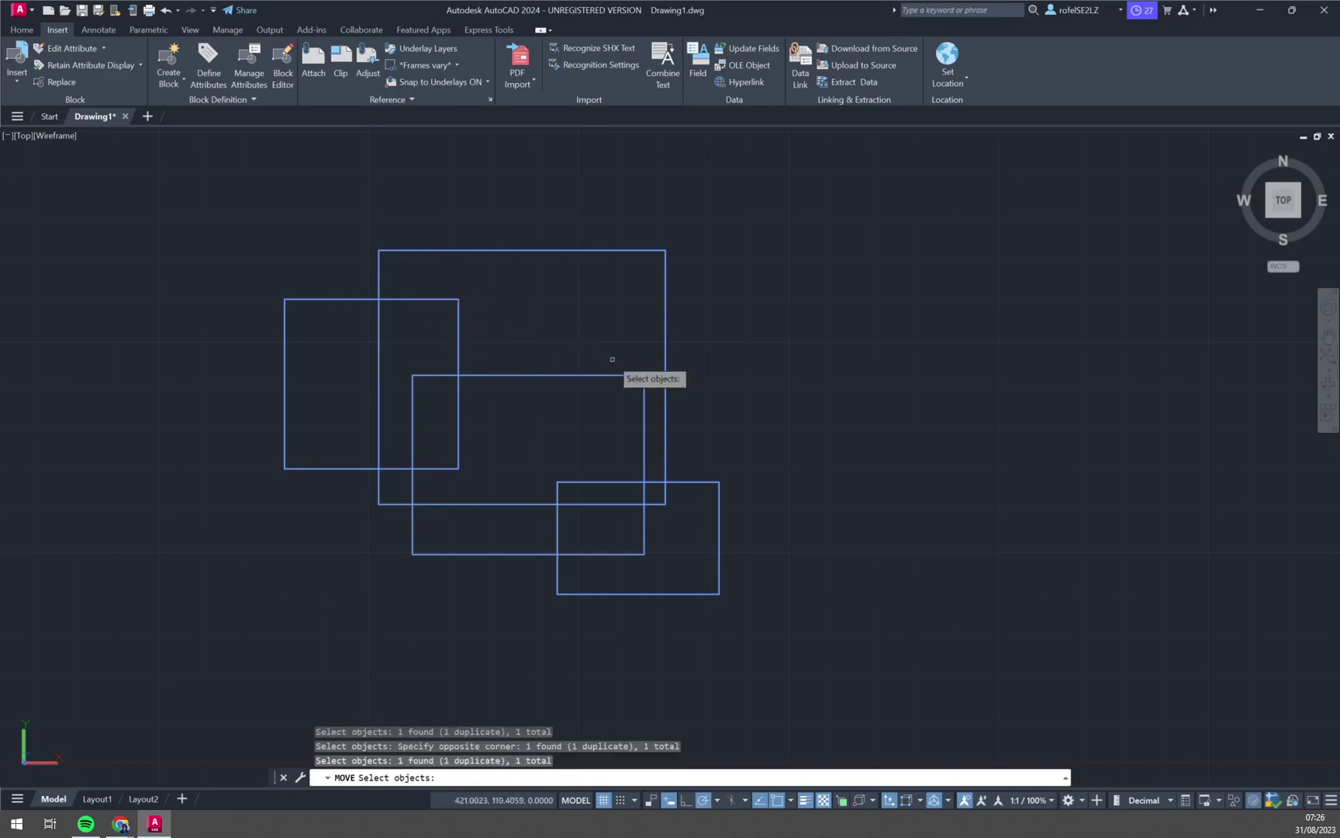
key("Escape")
scroll(422, 432, "down", 2)
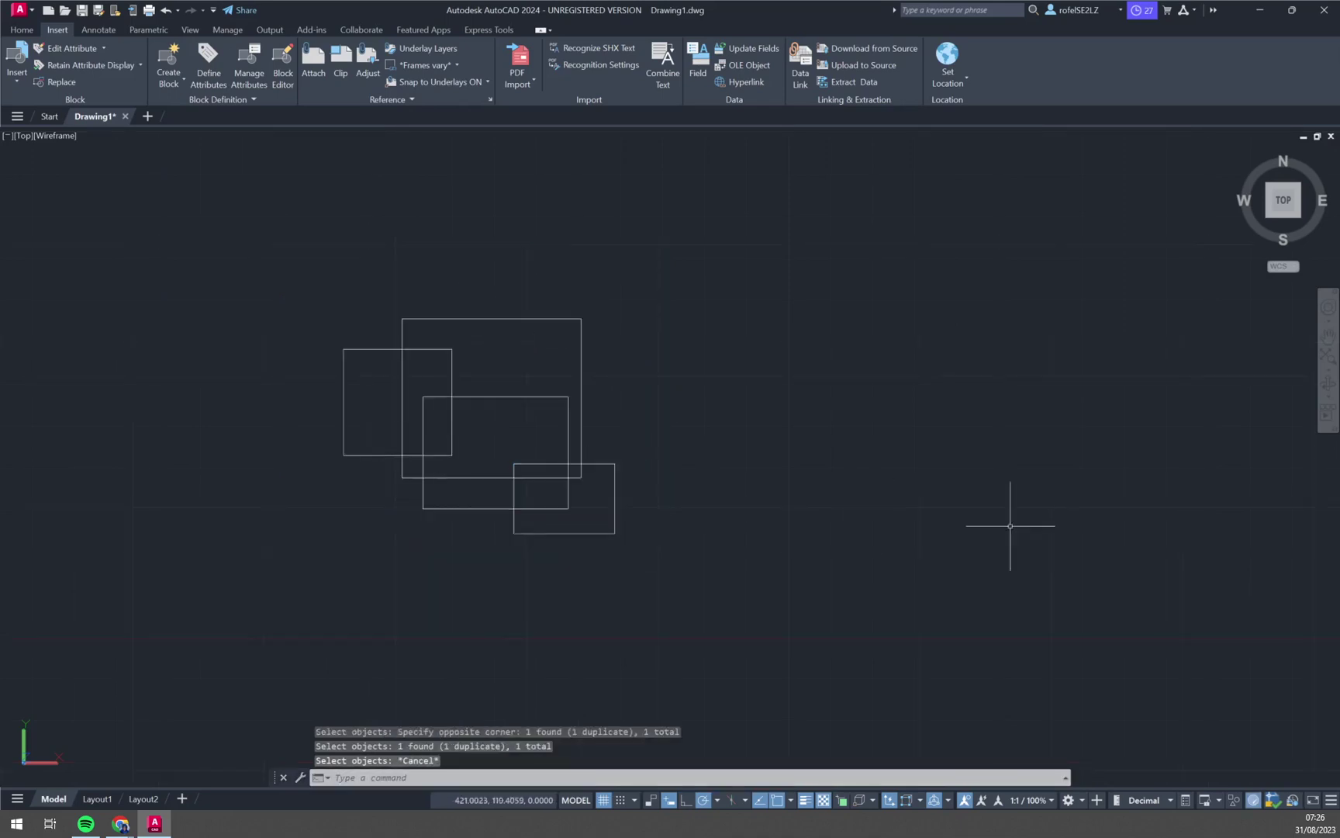
scroll(547, 404, "up", 1)
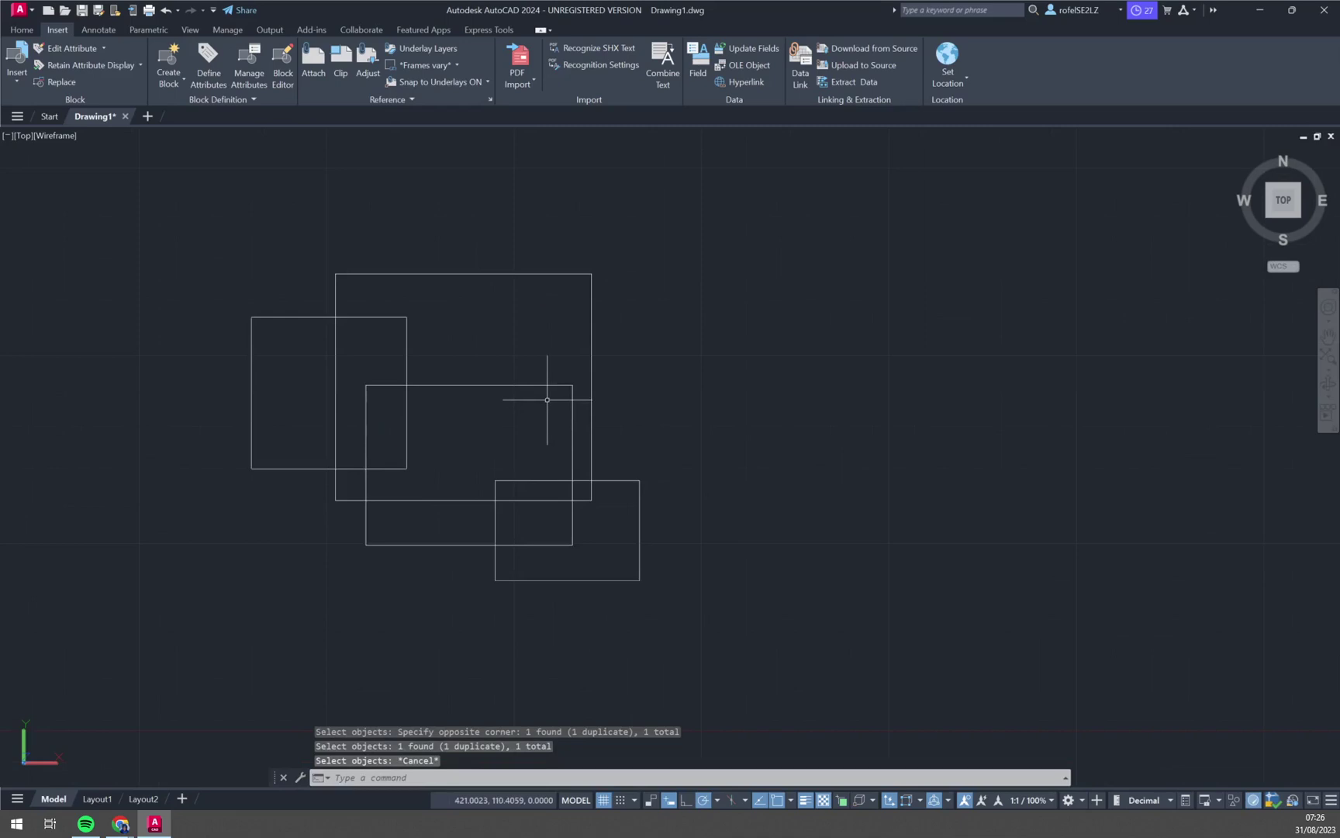
scroll(517, 422, "down", 1)
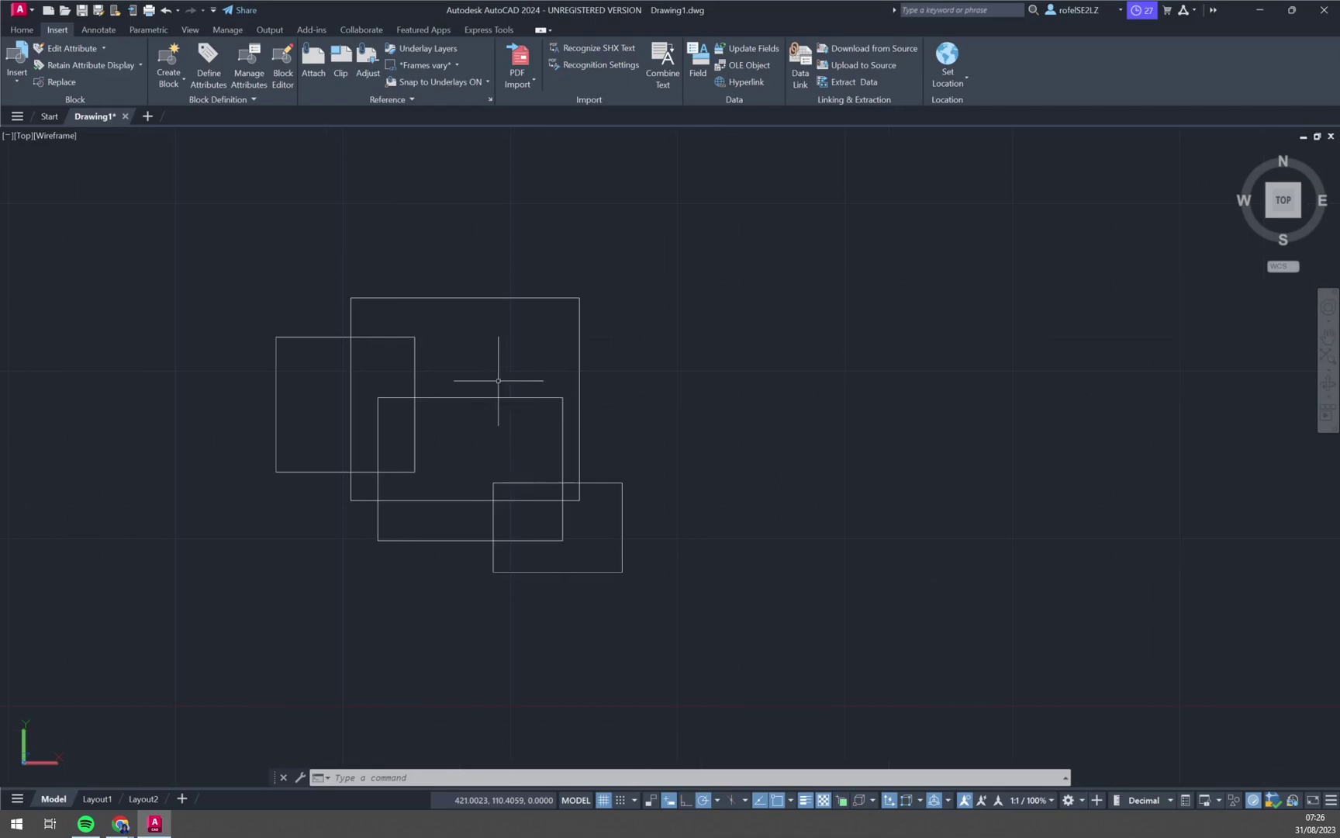
scroll(500, 380, "up", 2)
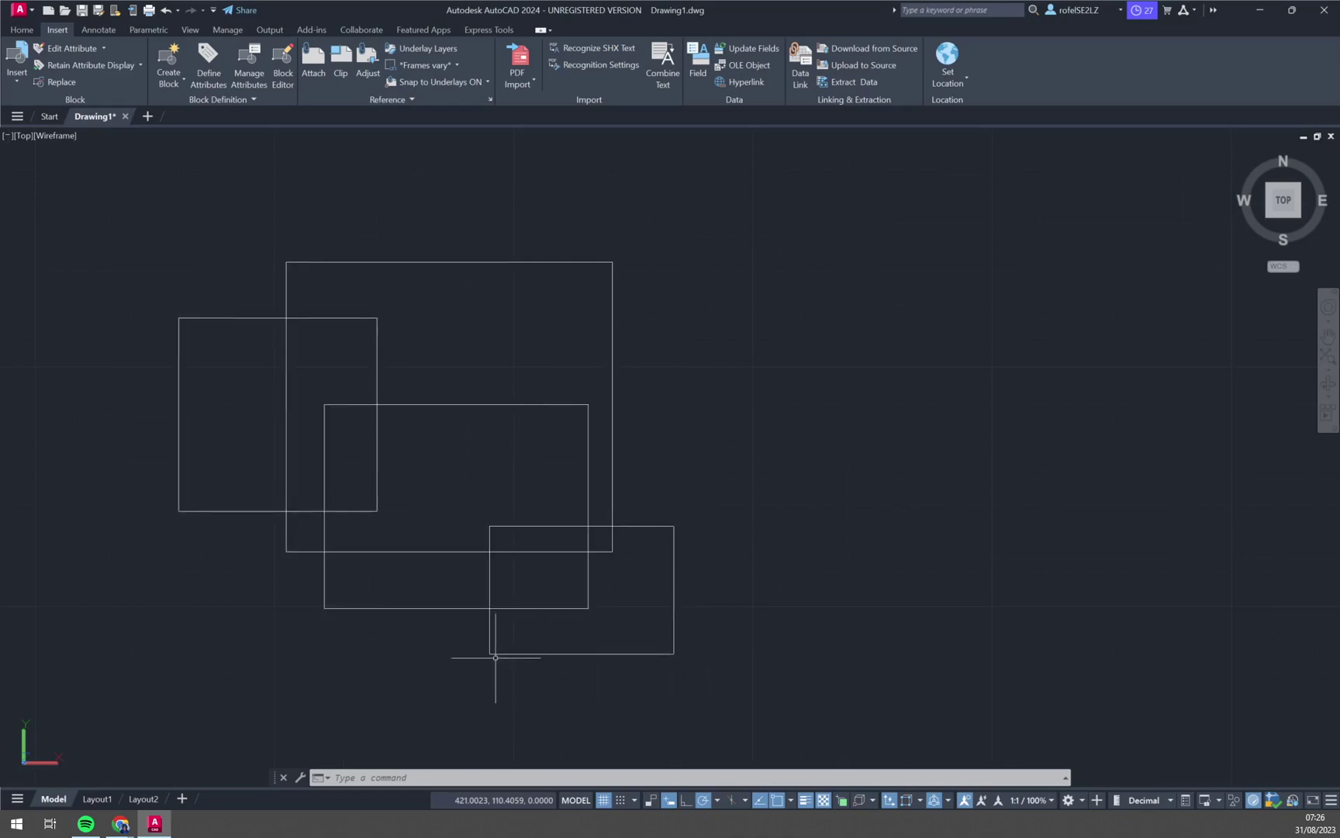
- Explode the 'sada' block with EXPLODE, then select the lower-right rectangle
left_click(827, 685)
left_click(130, 191)
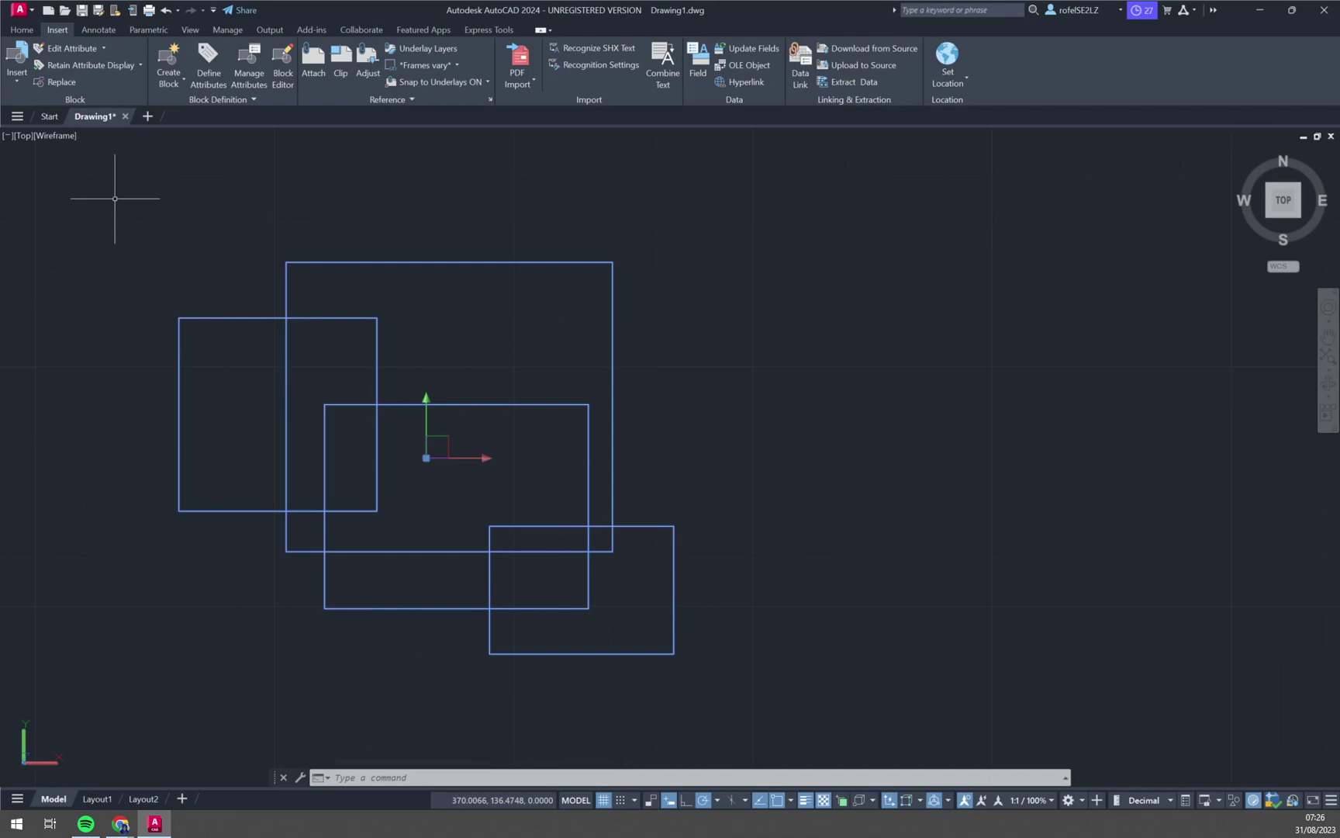
type("EXPLODE")
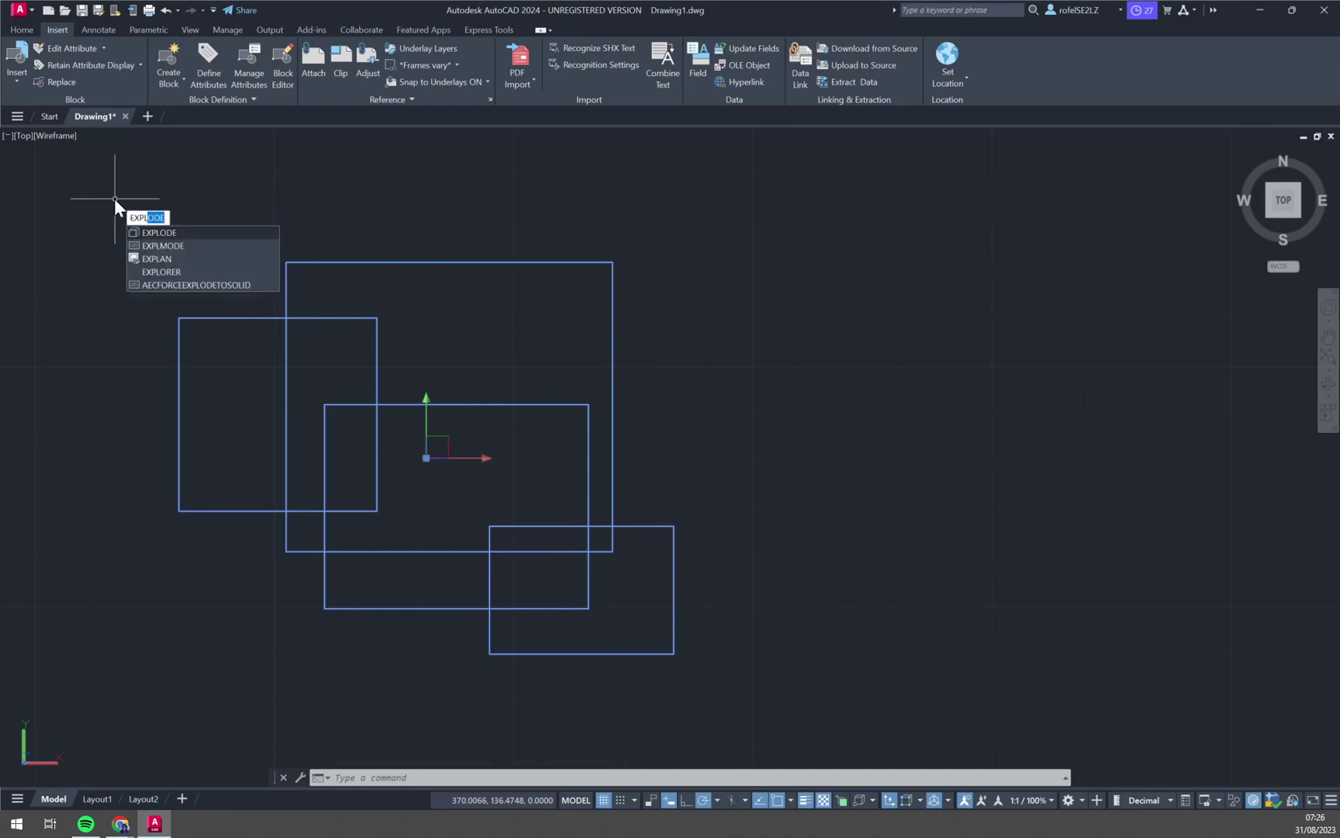
left_click(179, 231)
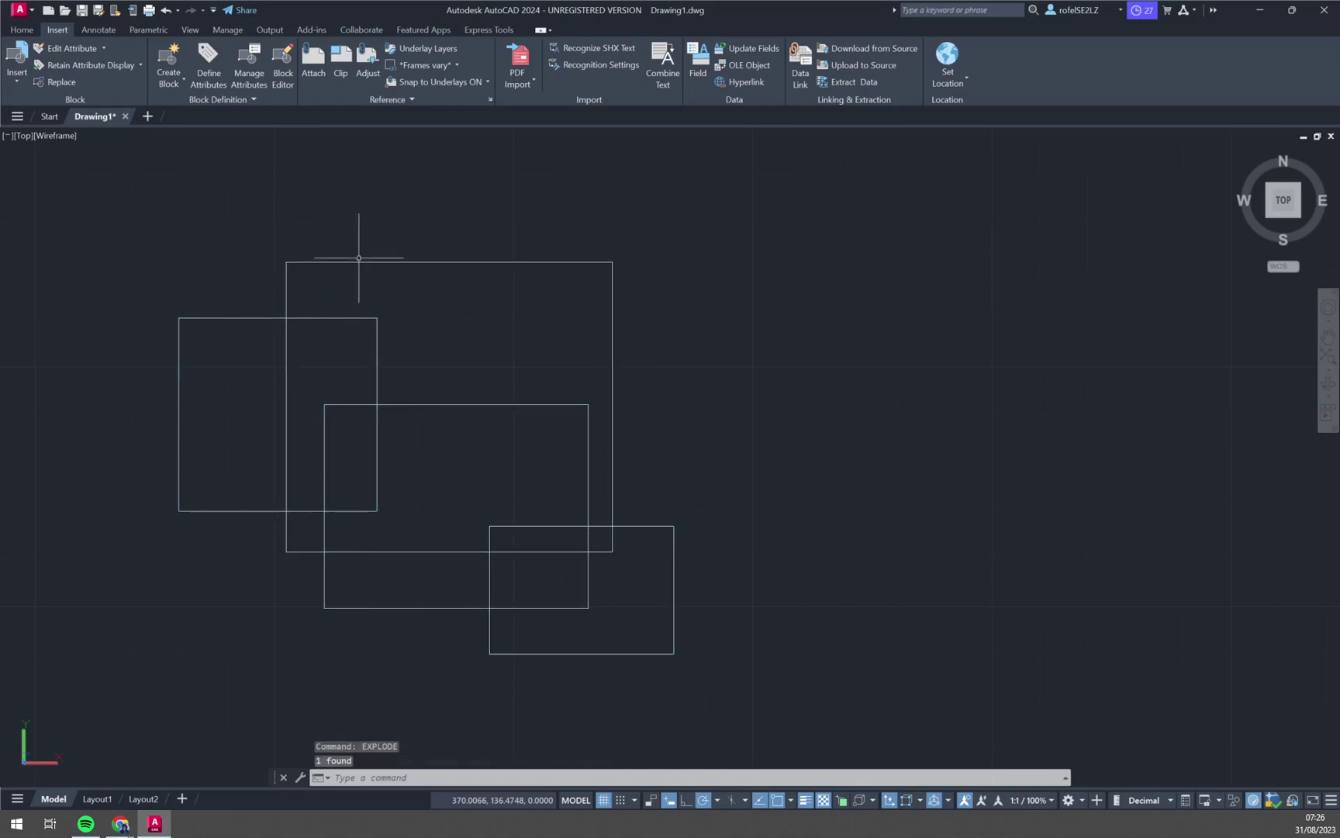
left_click(654, 525)
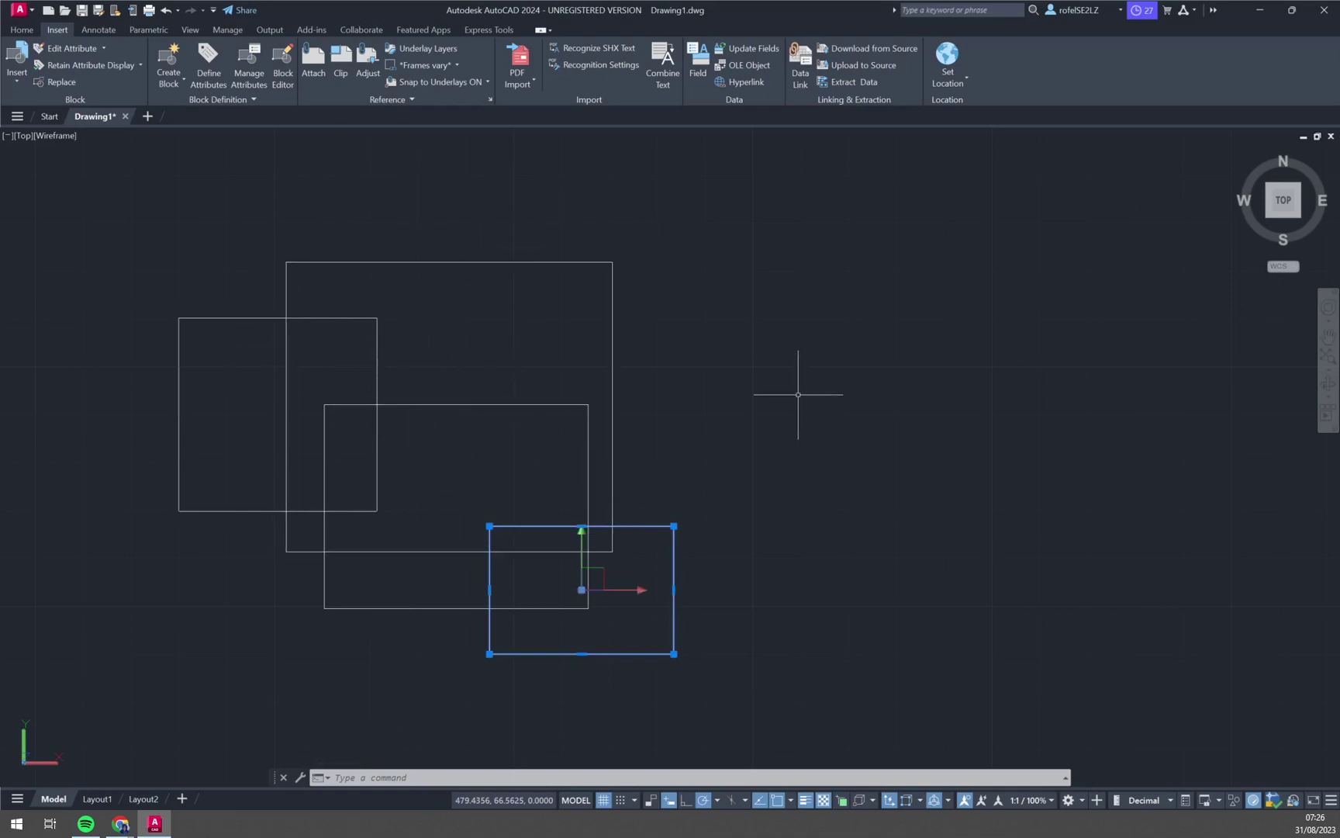
- Erase the lower-right rectangle and define a block from the three remaining rectangles
key("Delete")
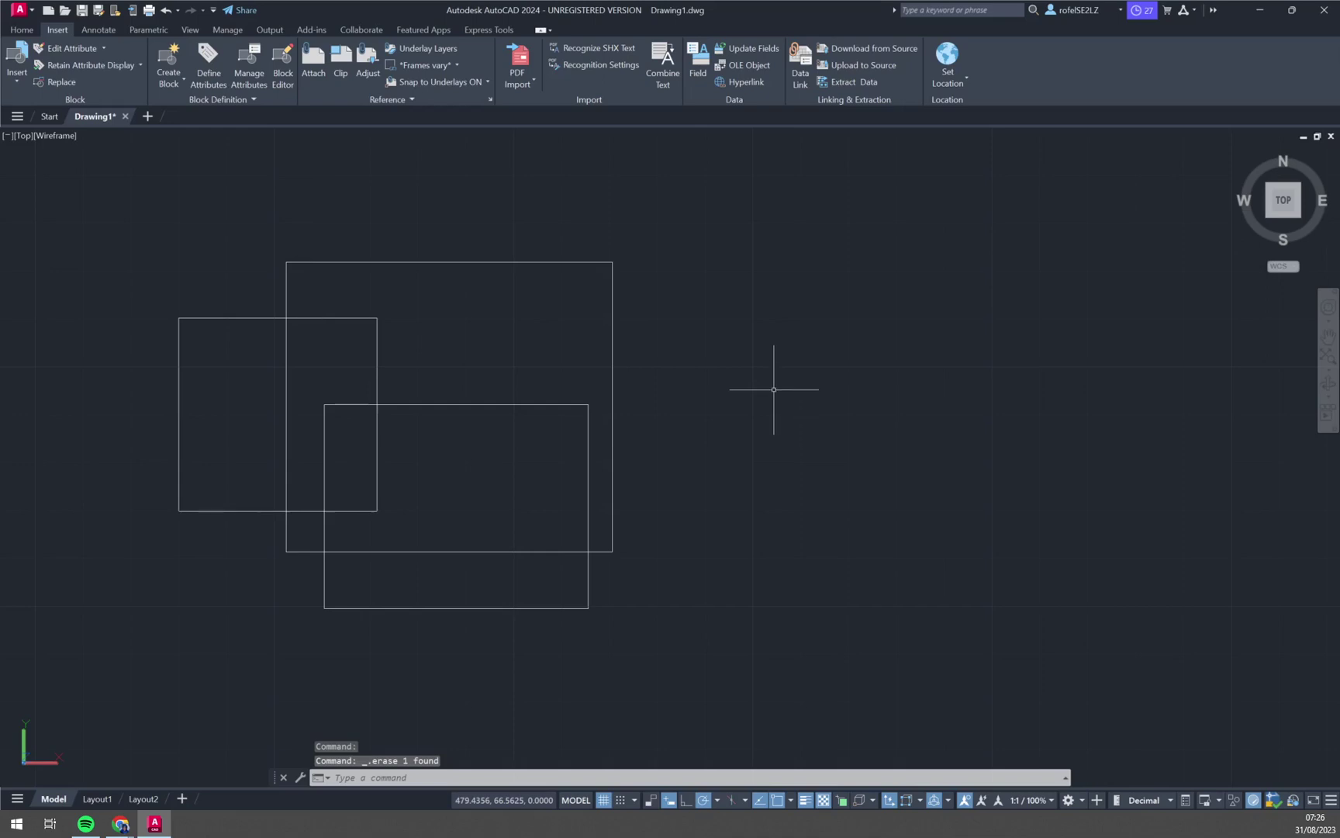
left_click(647, 621)
left_click(89, 242)
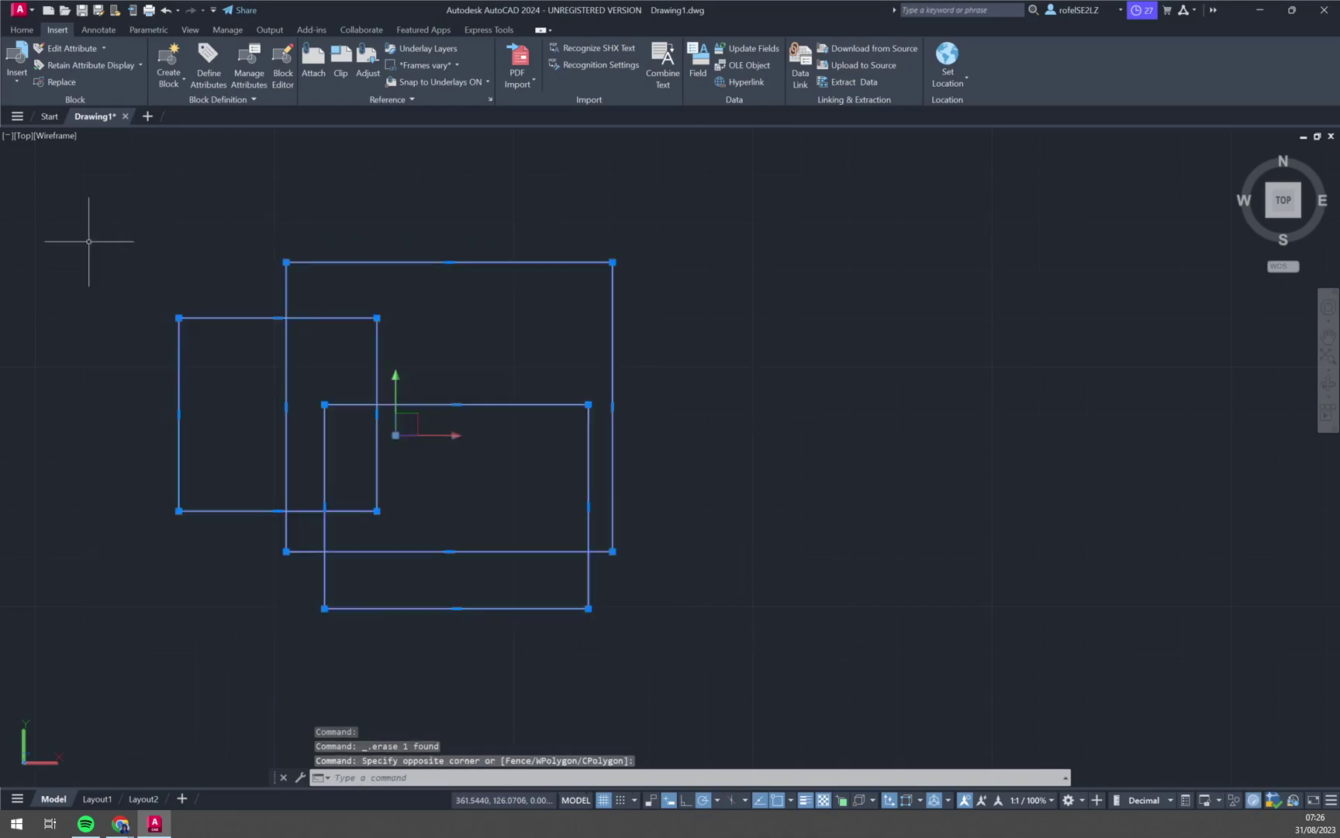
left_click(174, 77)
left_click(194, 107)
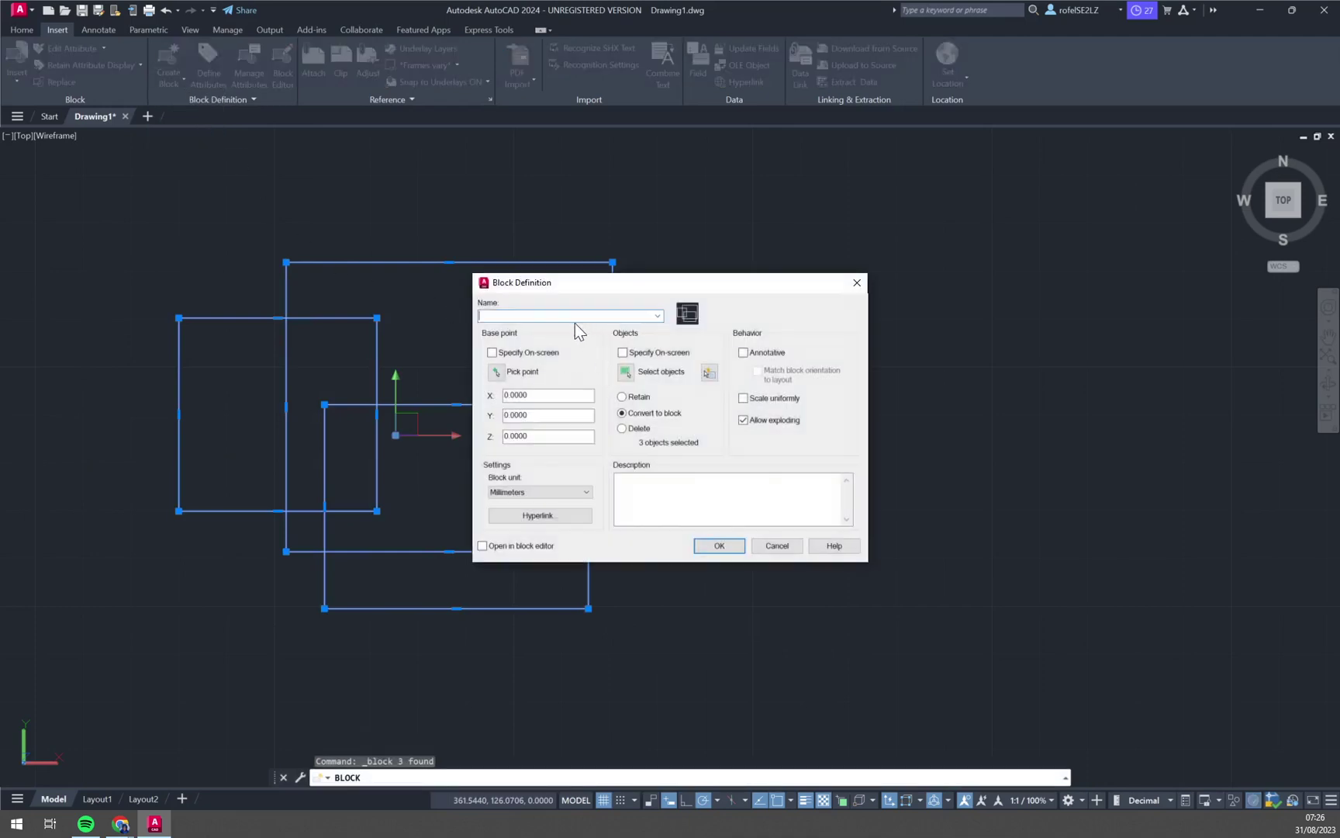
left_click(719, 545)
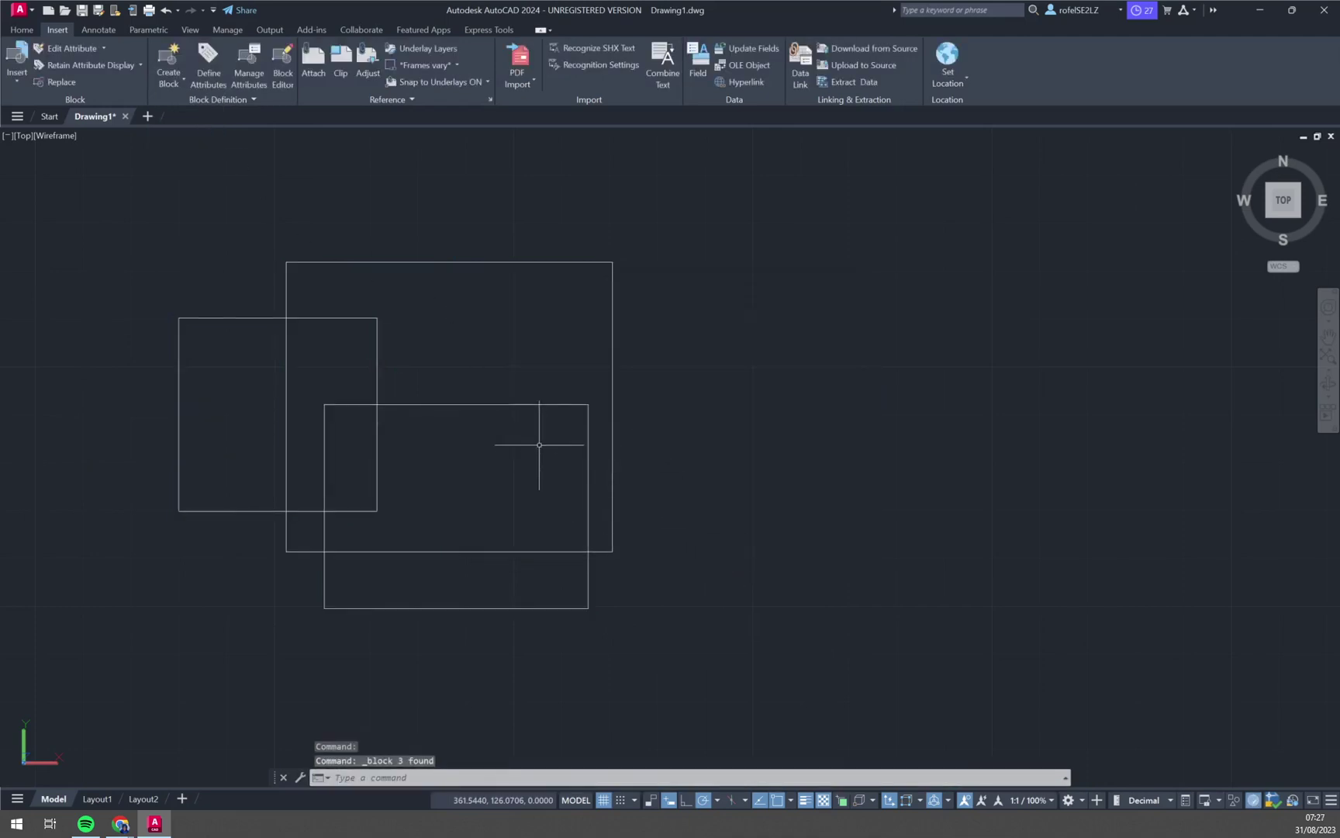
mouse_move(529, 403)
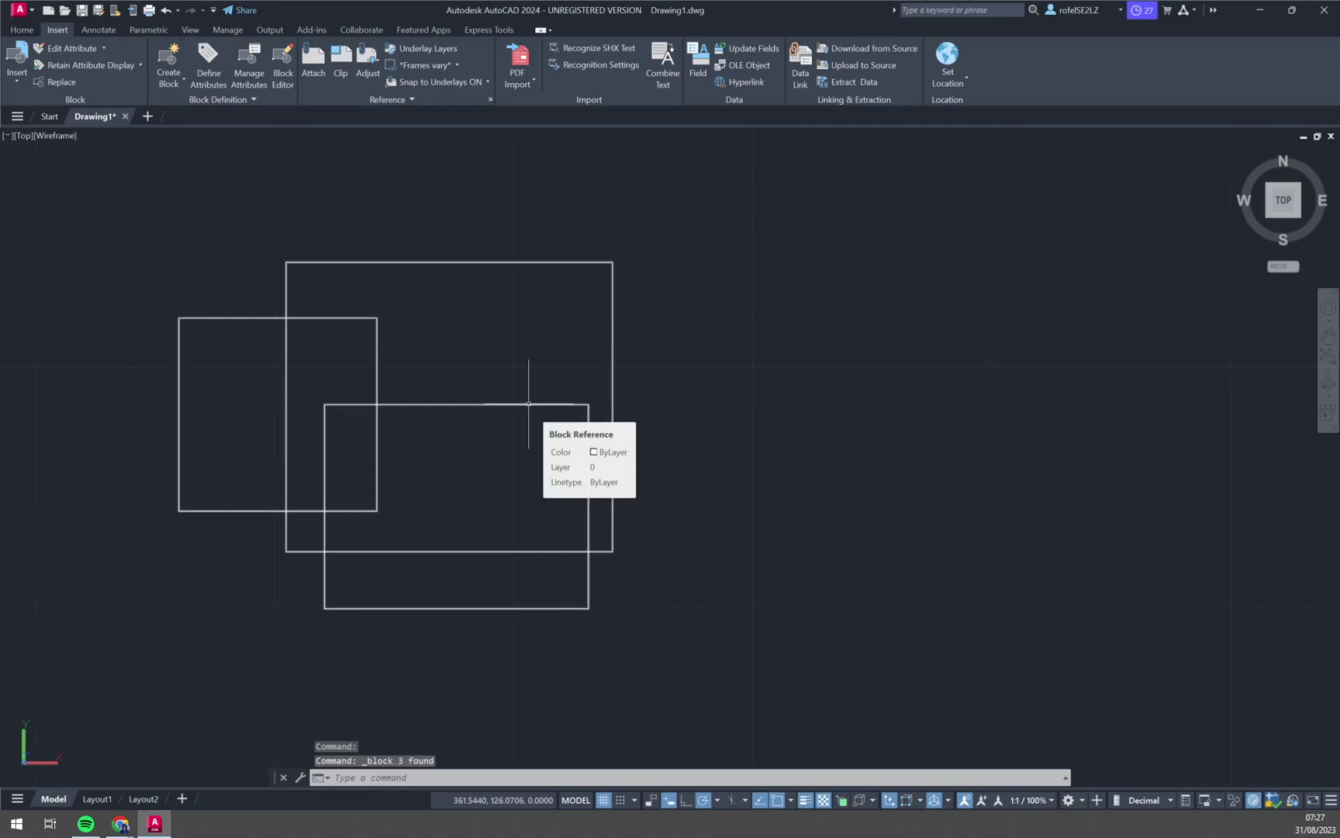
- Undo twice to remove the new block and restore the deleted rectangle
left_click(170, 11)
left_click(170, 11)
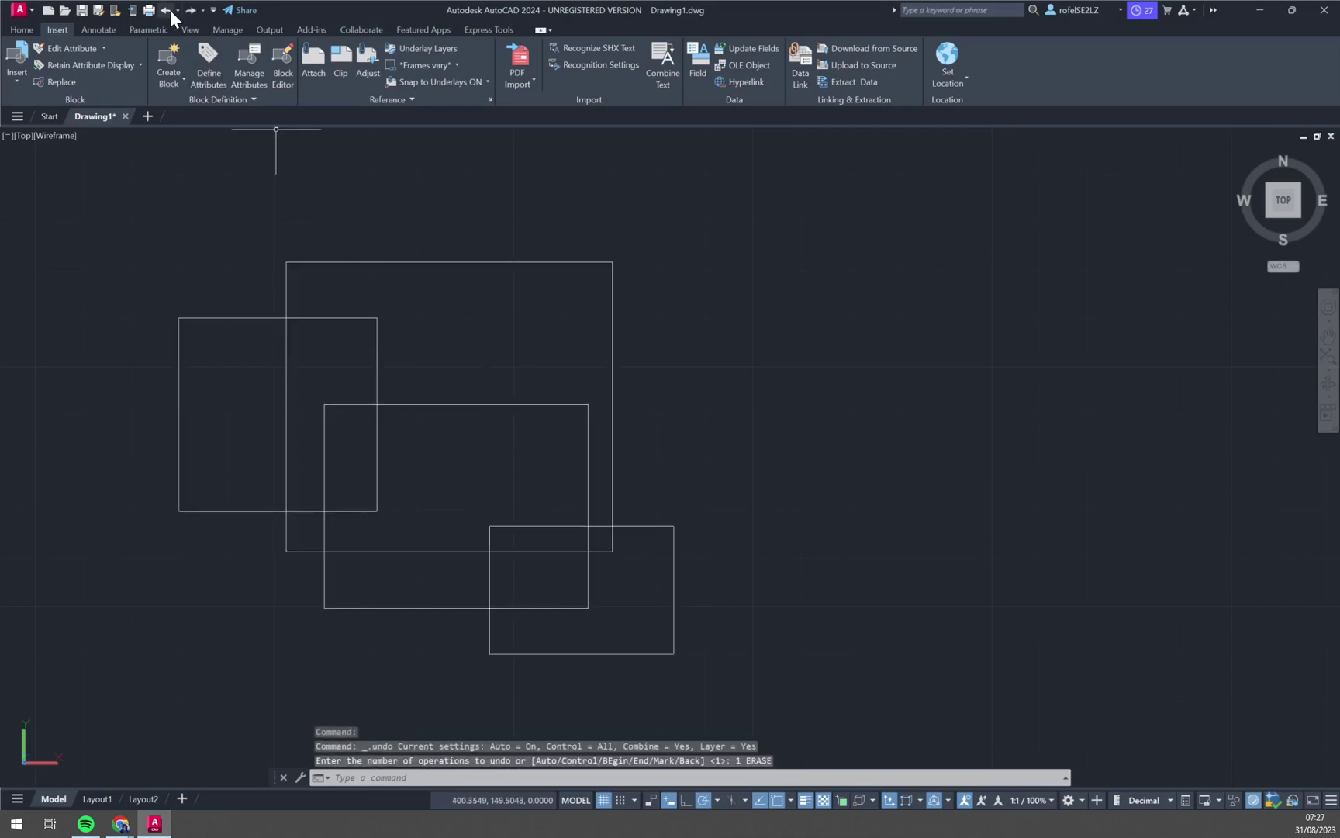